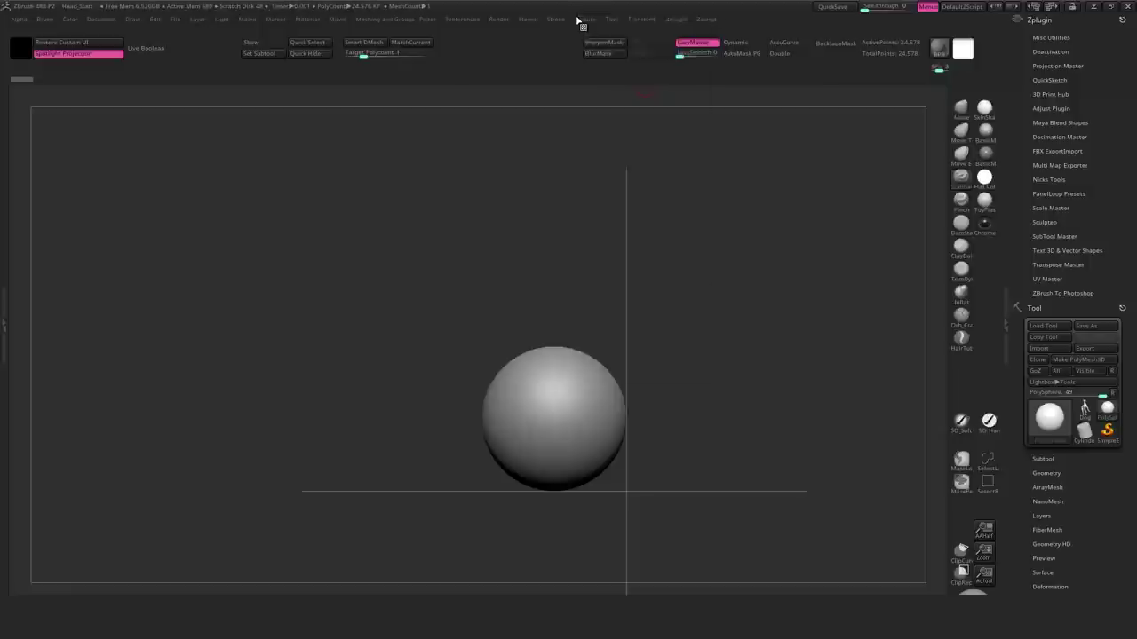
- Import the poppy image from the Reference Images folder of Speed Sculpt Episode 26 as a texture
{"action": "left_click", "coordinate": [579, 19]}
{"action": "left_click", "coordinate": [613, 83]}
{"action": "scroll", "coordinate": [106, 176], "scroll_direction": "up", "scroll_amount": 5}
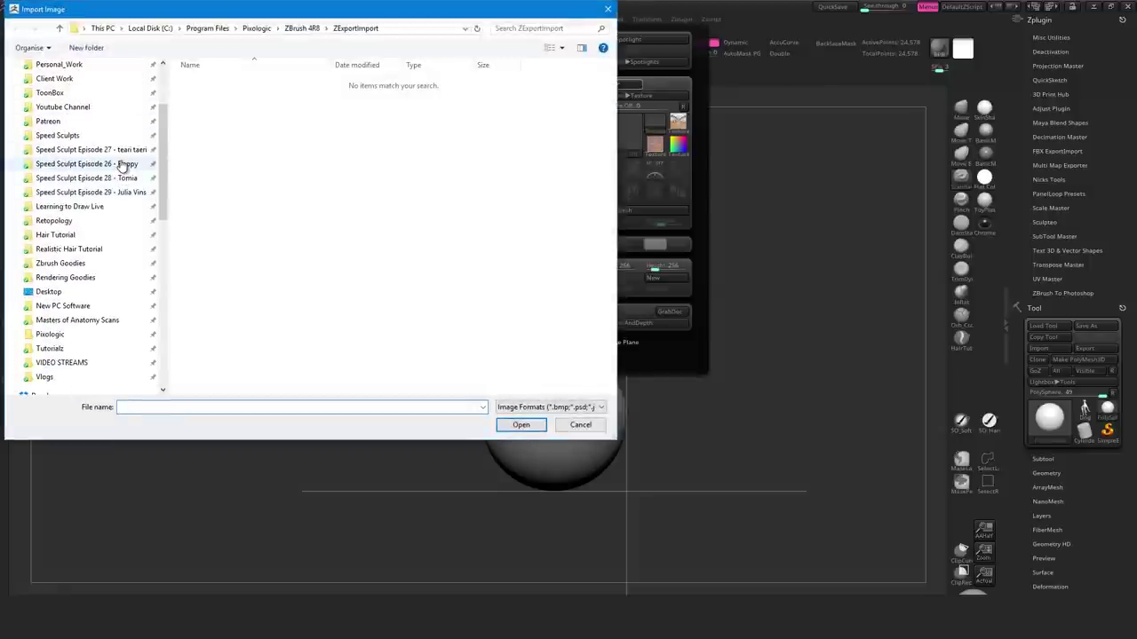
{"action": "left_click", "coordinate": [75, 157]}
{"action": "double_click", "coordinate": [355, 94]}
{"action": "left_click", "coordinate": [282, 99]}
{"action": "double_click", "coordinate": [282, 99]}
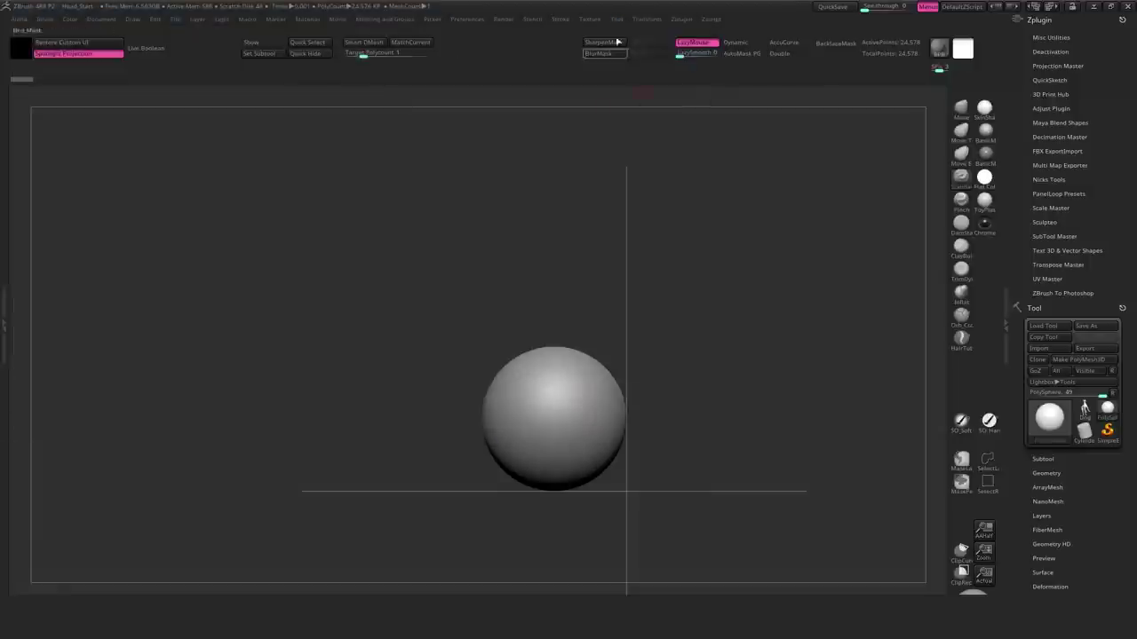
- Add the poppy texture to Spotlight, scale it down beside the sphere and exit Spotlight editing
{"action": "left_click", "coordinate": [612, 175]}
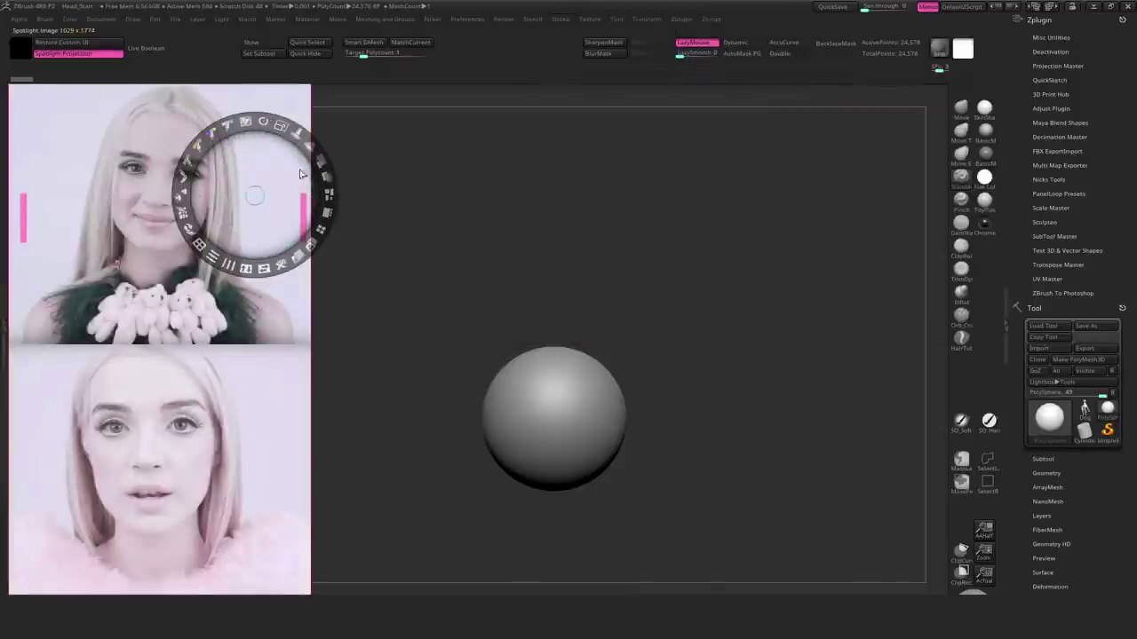
{"action": "left_click_drag", "start_coordinate": [280, 125], "coordinate": [215, 109]}
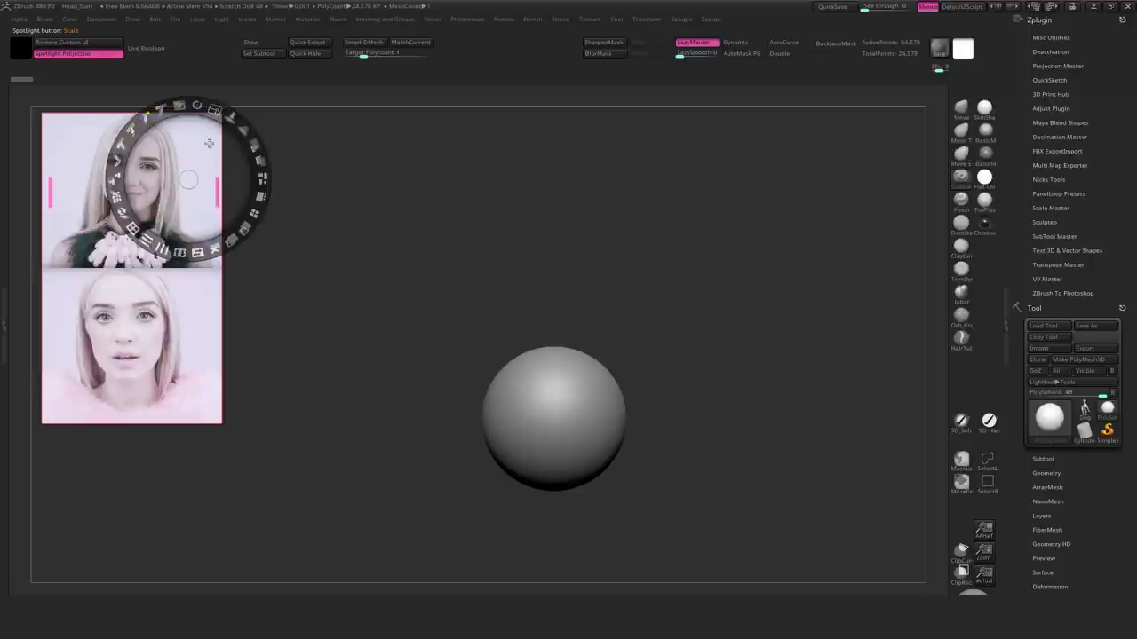
{"action": "key", "text": "z"}
- Import the That Poppy - Money.00_00_40_23.Still009 image as a texture and add it to Spotlight
{"action": "left_click", "coordinate": [591, 18]}
{"action": "left_click", "coordinate": [617, 91]}
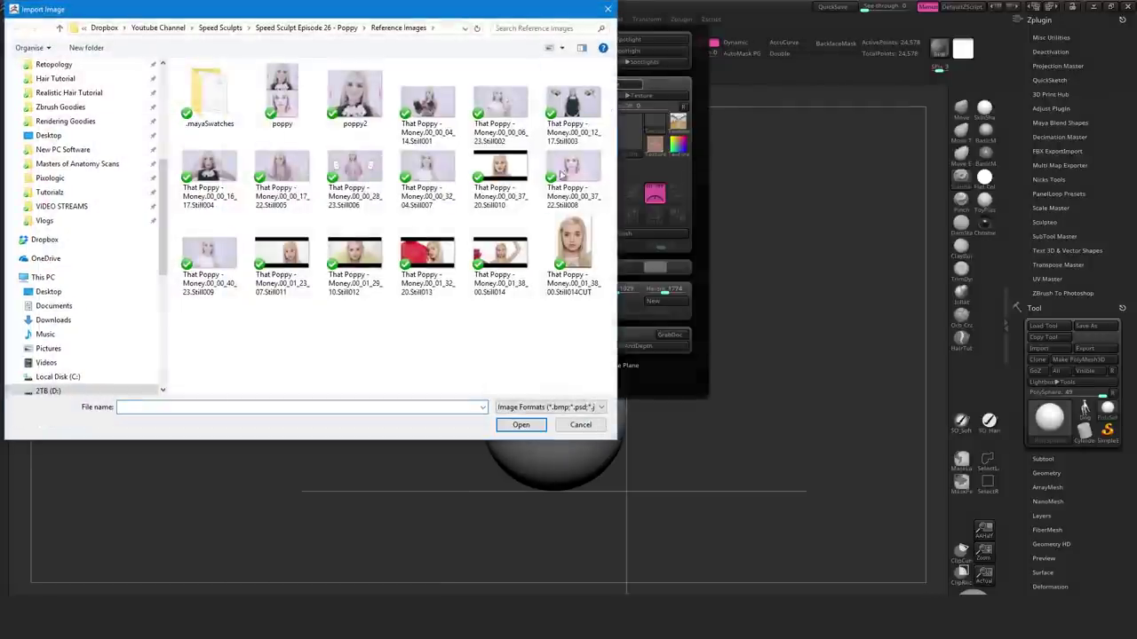
{"action": "double_click", "coordinate": [210, 258]}
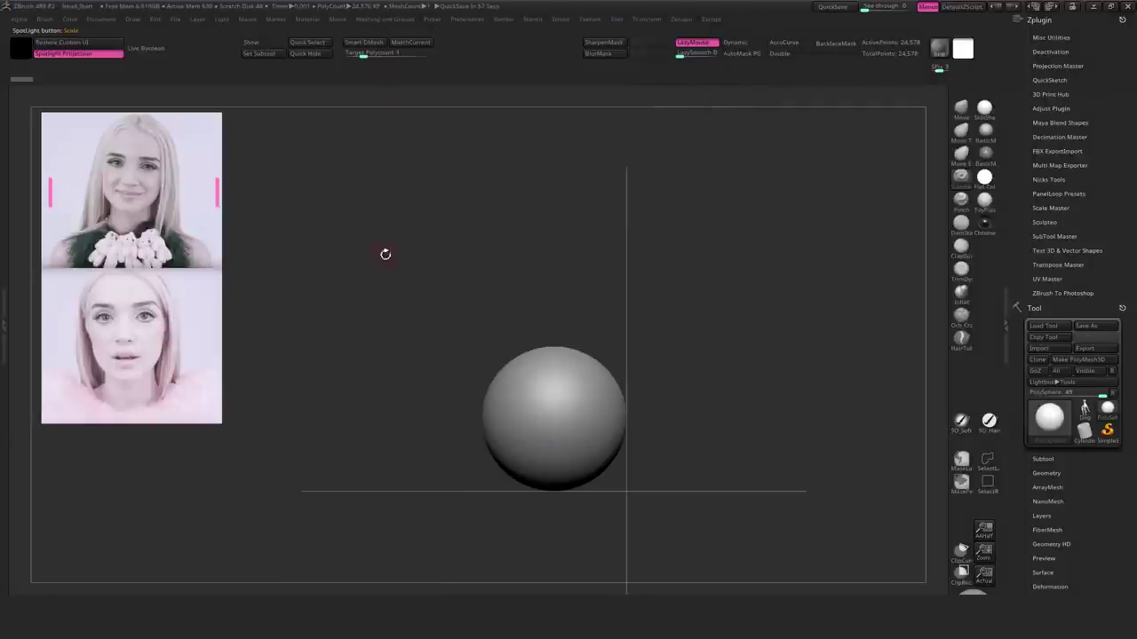
{"action": "left_click", "coordinate": [591, 20]}
{"action": "left_click", "coordinate": [589, 22]}
{"action": "left_click", "coordinate": [665, 192]}
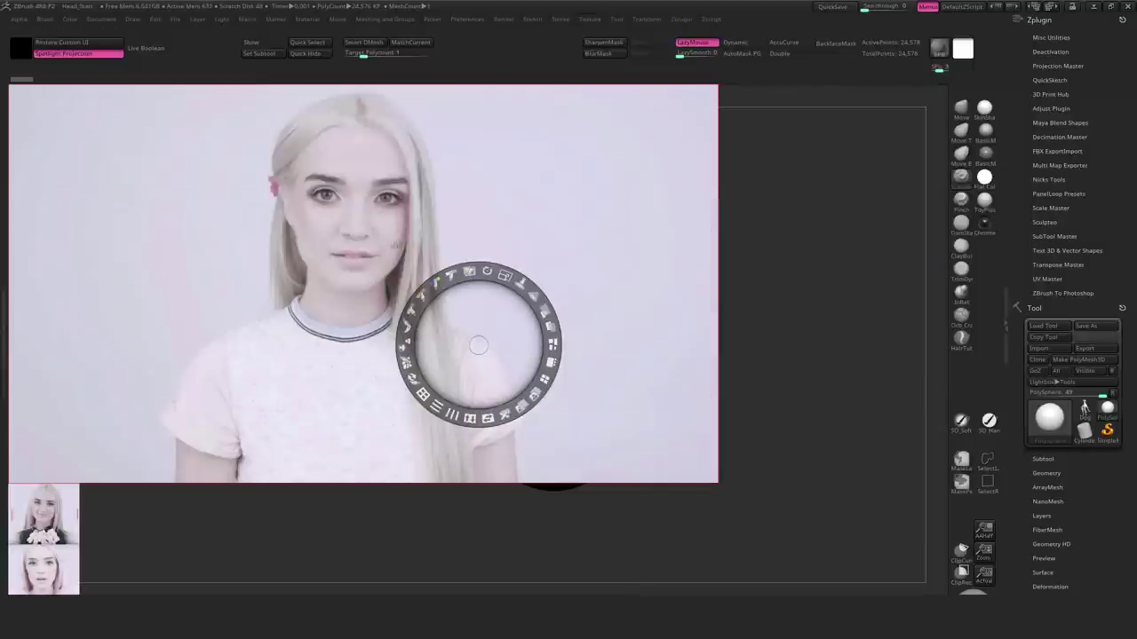
- Shrink the white T-shirt reference into the canvas's upper-right corner and reposition the two-portrait reference along the left side, enlarged
{"action": "left_click_drag", "start_coordinate": [478, 345], "coordinate": [406, 325]}
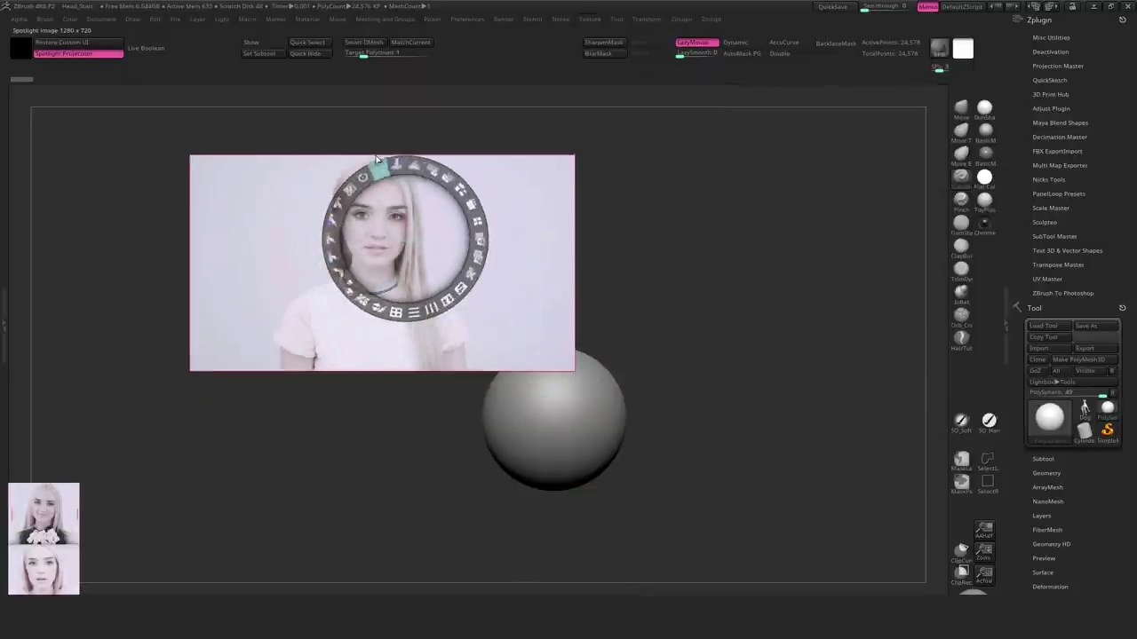
{"action": "left_click_drag", "start_coordinate": [377, 158], "coordinate": [842, 85]}
{"action": "left_click", "coordinate": [93, 522]}
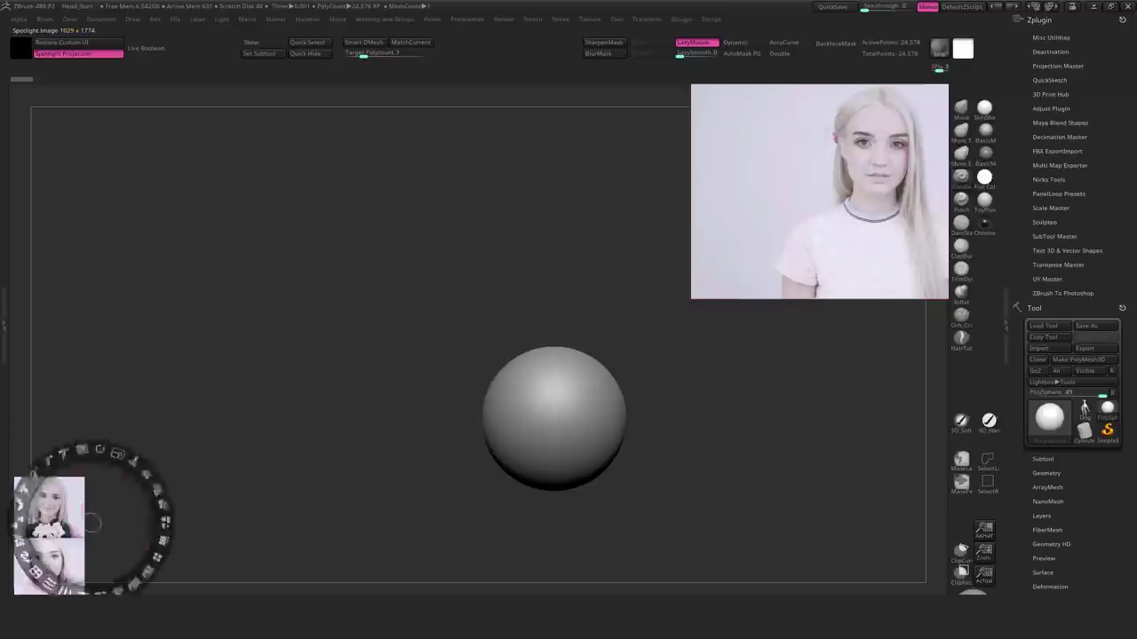
{"action": "left_click_drag", "start_coordinate": [94, 522], "coordinate": [120, 281]}
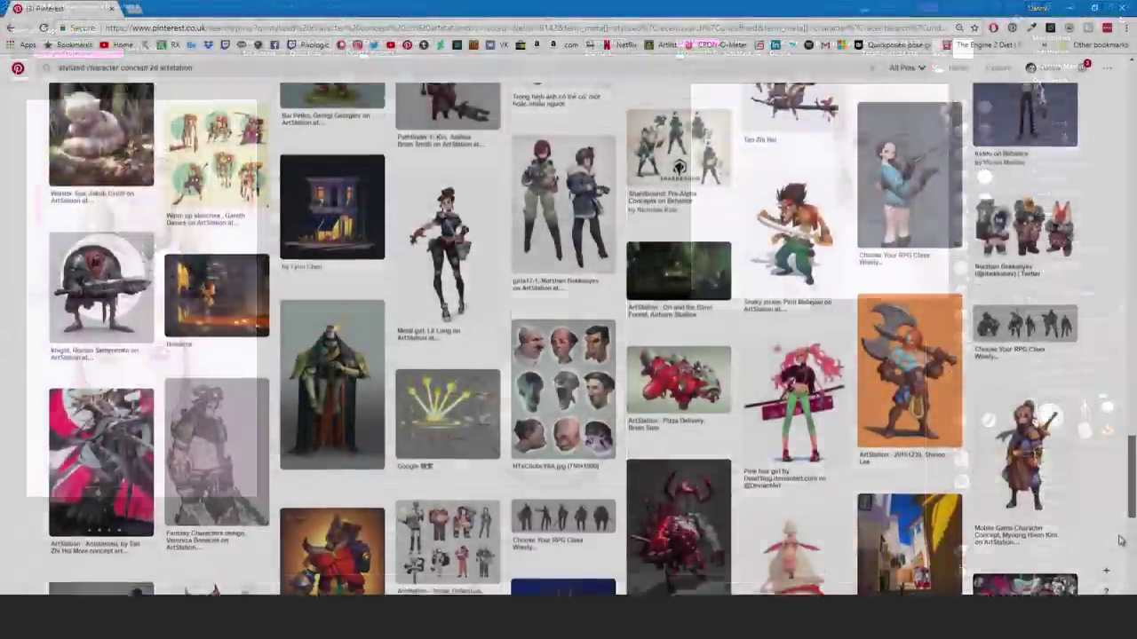
- Browse the Pinterest results for "stylized character concept 2d artstation" for character concept art
{"action": "scroll", "coordinate": [1121, 540], "scroll_direction": "down", "scroll_amount": 6}
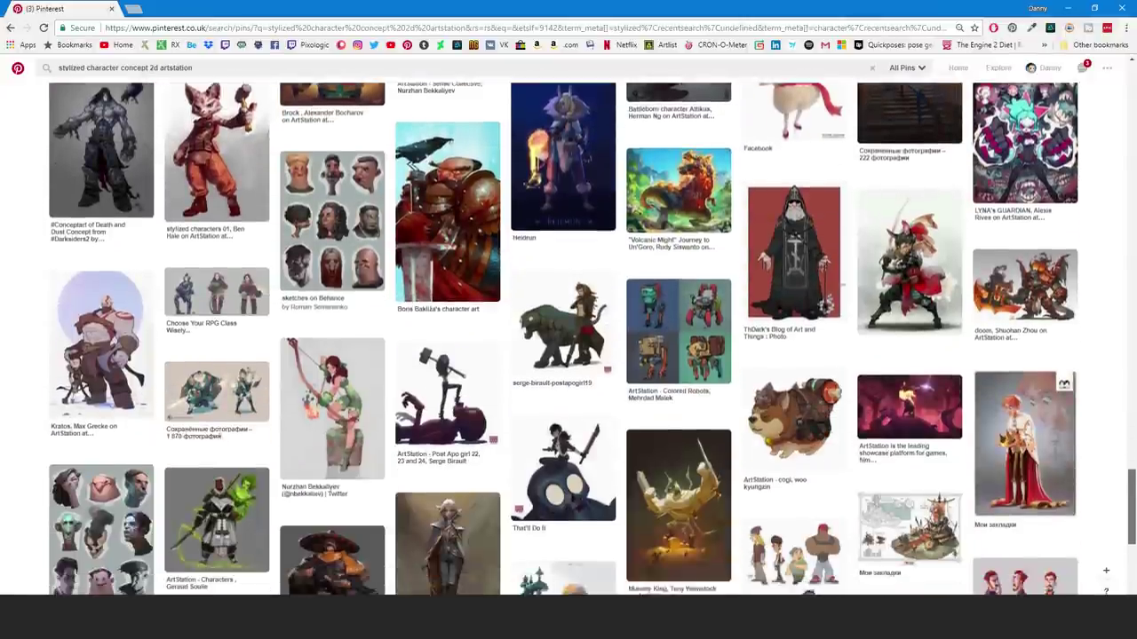
{"action": "scroll", "coordinate": [568, 337], "scroll_direction": "down", "scroll_amount": 2}
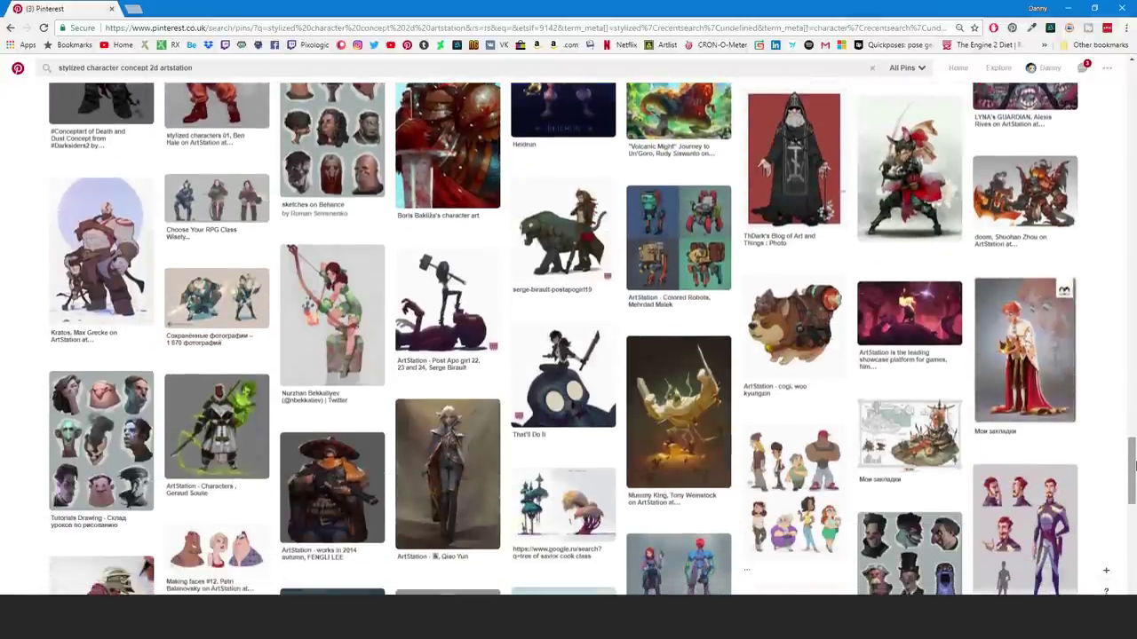
{"action": "scroll", "coordinate": [1130, 475], "scroll_direction": "down", "scroll_amount": 3}
{"action": "scroll", "coordinate": [1131, 484], "scroll_direction": "down", "scroll_amount": 2}
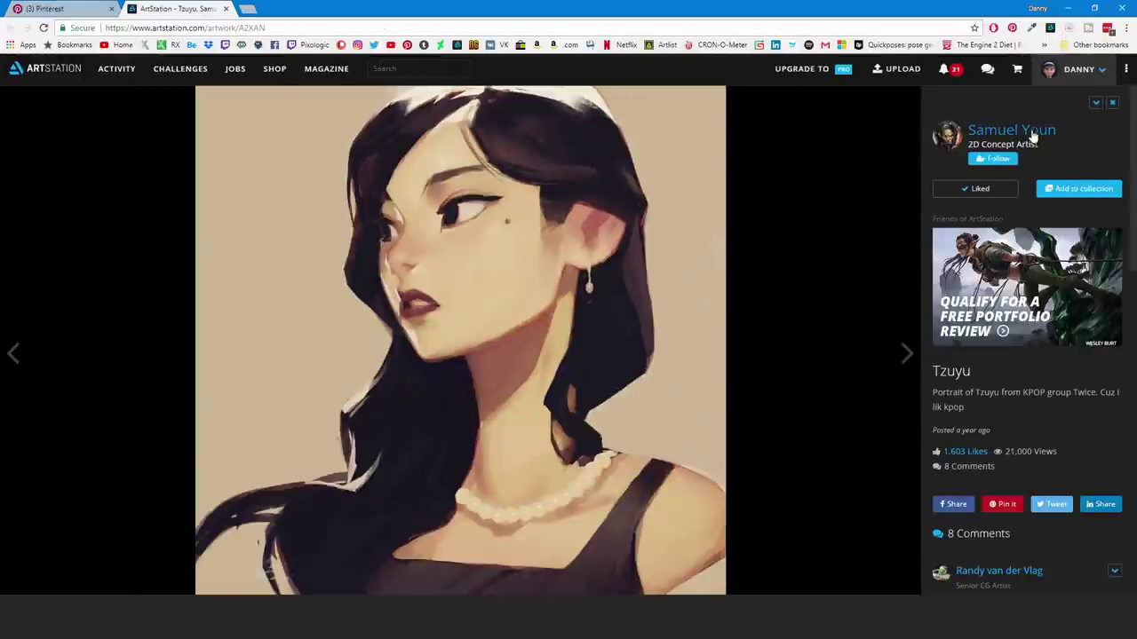
- Open the Tzuyu artist's ArtStation profile, write the message "OMG I LOVE YOUR WORK!!!" and set its topic to General
{"action": "left_click", "coordinate": [1030, 135]}
{"action": "left_click", "coordinate": [778, 303]}
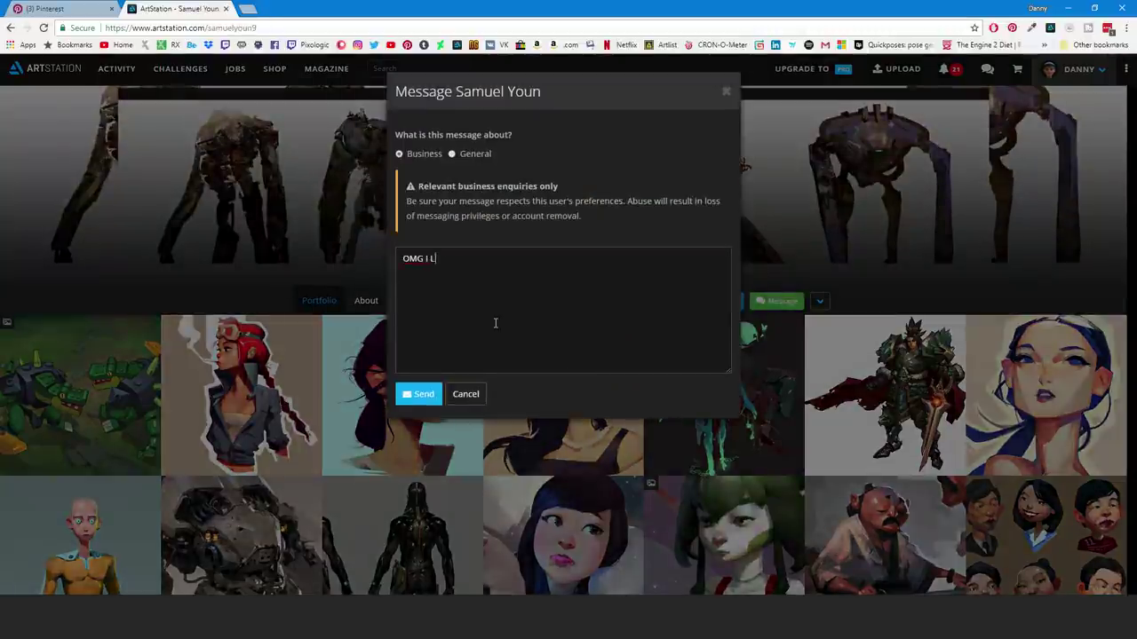
{"action": "type", "text": "OMG I LOVE YOUR WORK!!!"}
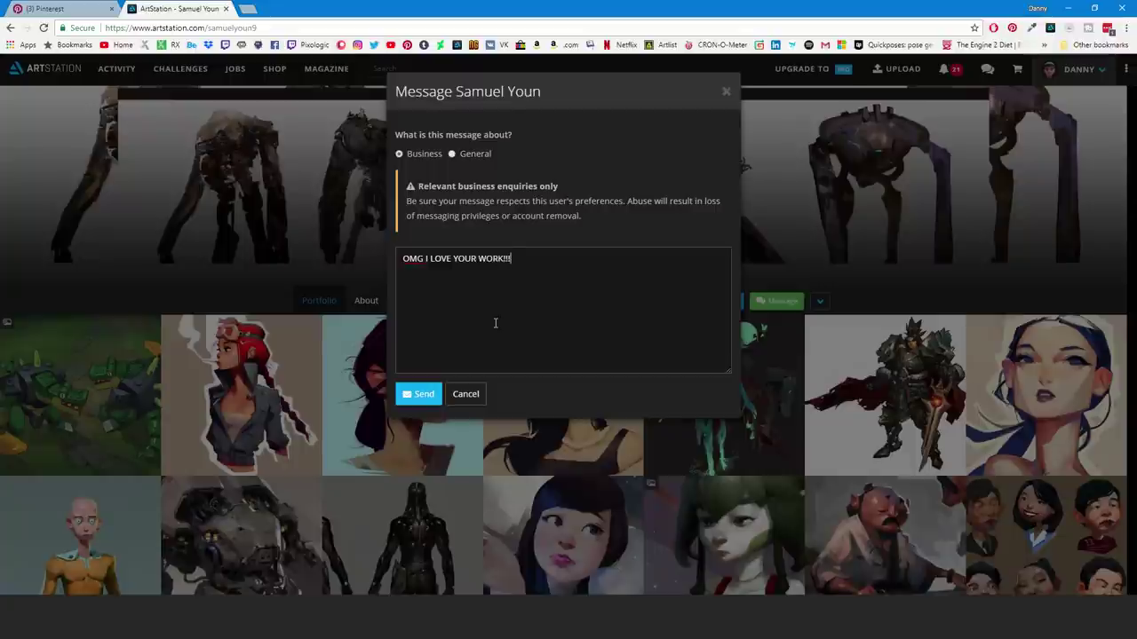
{"action": "left_click", "coordinate": [451, 153]}
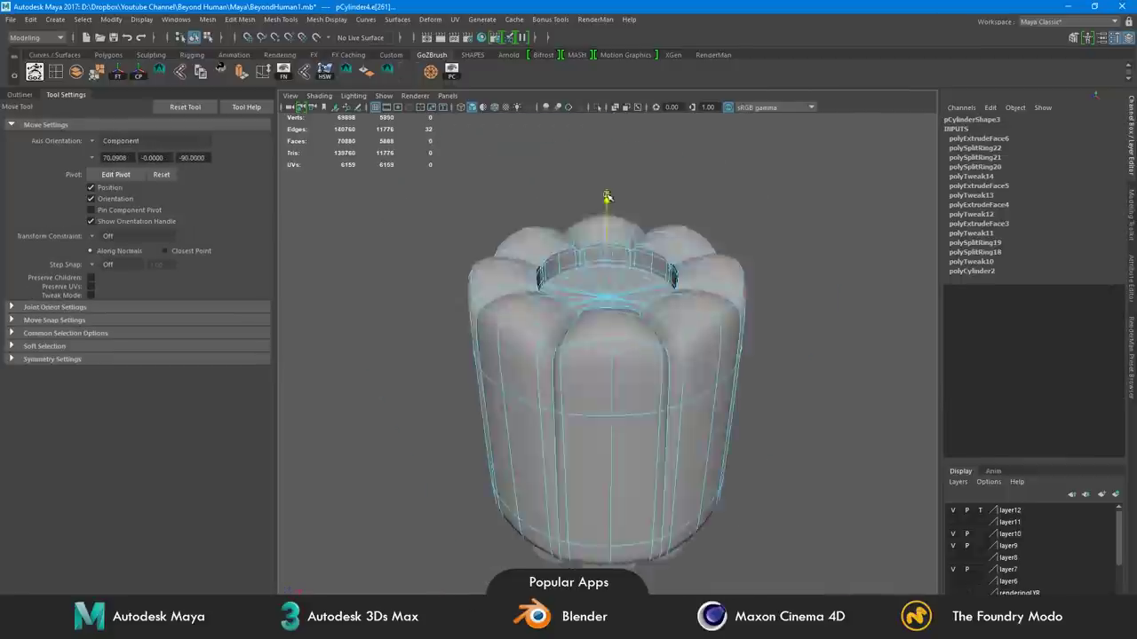
- In Maya, turn off smooth preview, select a band of vertices across the ribbed cylinder's lower half and activate the Scale tool
{"action": "key", "text": "1"}
{"action": "key", "text": "F9"}
{"action": "left_click_drag", "start_coordinate": [474, 396], "coordinate": [702, 479]}
{"action": "key", "text": "r"}
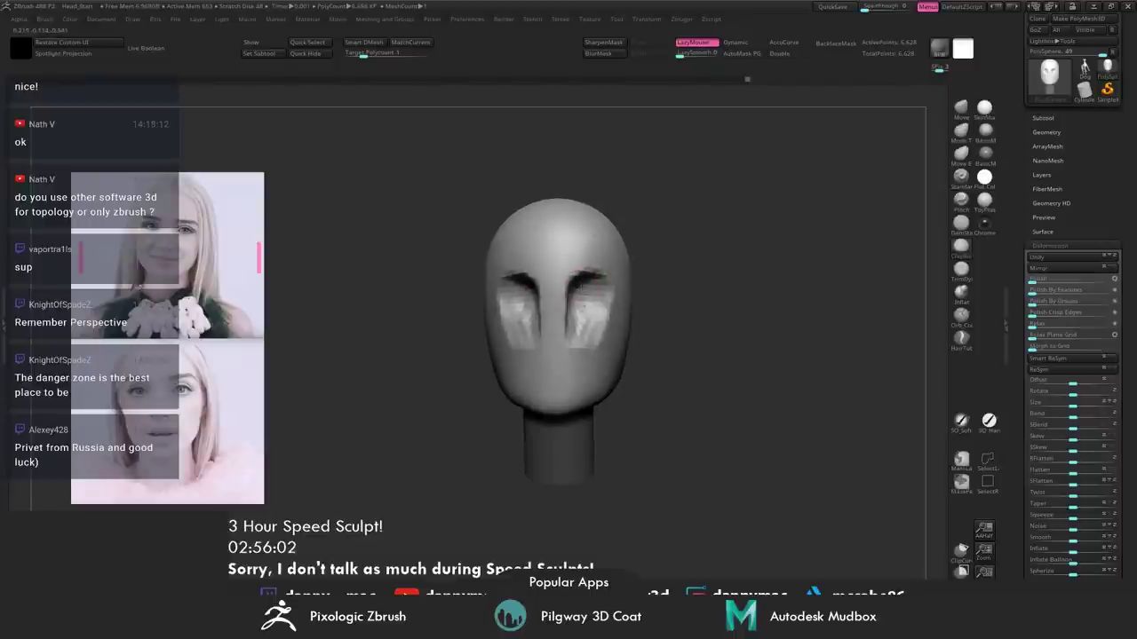
{"action": "right_click_drag", "start_coordinate": [615, 342], "coordinate": [613, 364]}
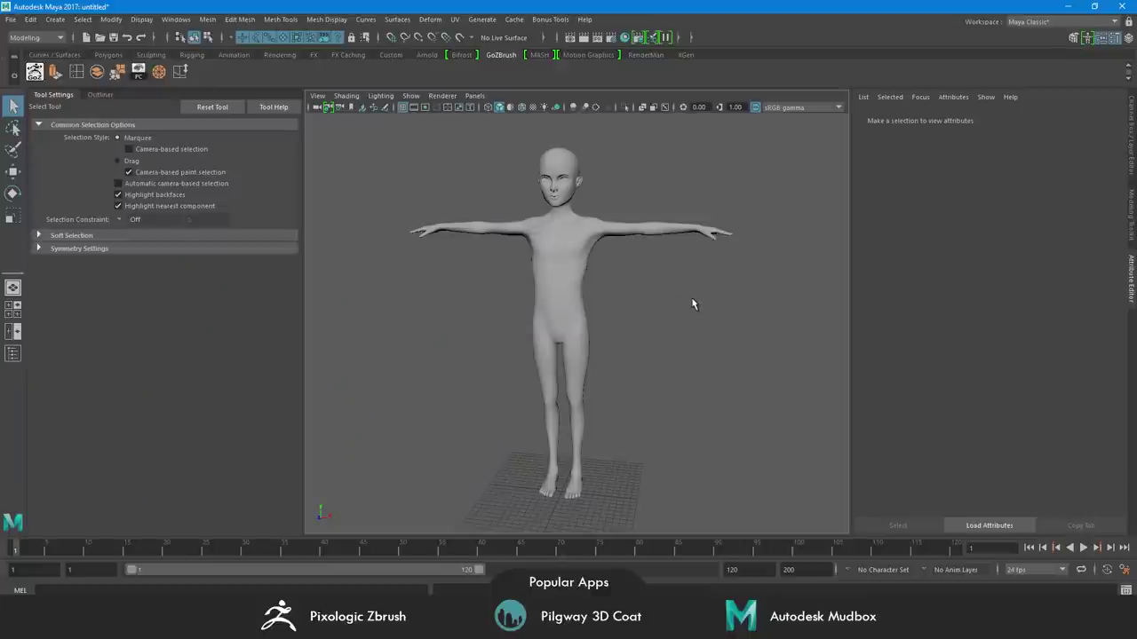
- Send the full body mesh from Maya to ZBrush with GoZ and frame its head
{"action": "mouse_move", "coordinate": [694, 304]}
{"action": "middle_mouse_down", "text": "alt"}
{"action": "mouse_move", "coordinate": [705, 314]}
{"action": "mouse_move", "coordinate": [711, 296]}
{"action": "middle_mouse_up", "text": "alt"}
{"action": "left_click", "coordinate": [586, 280]}
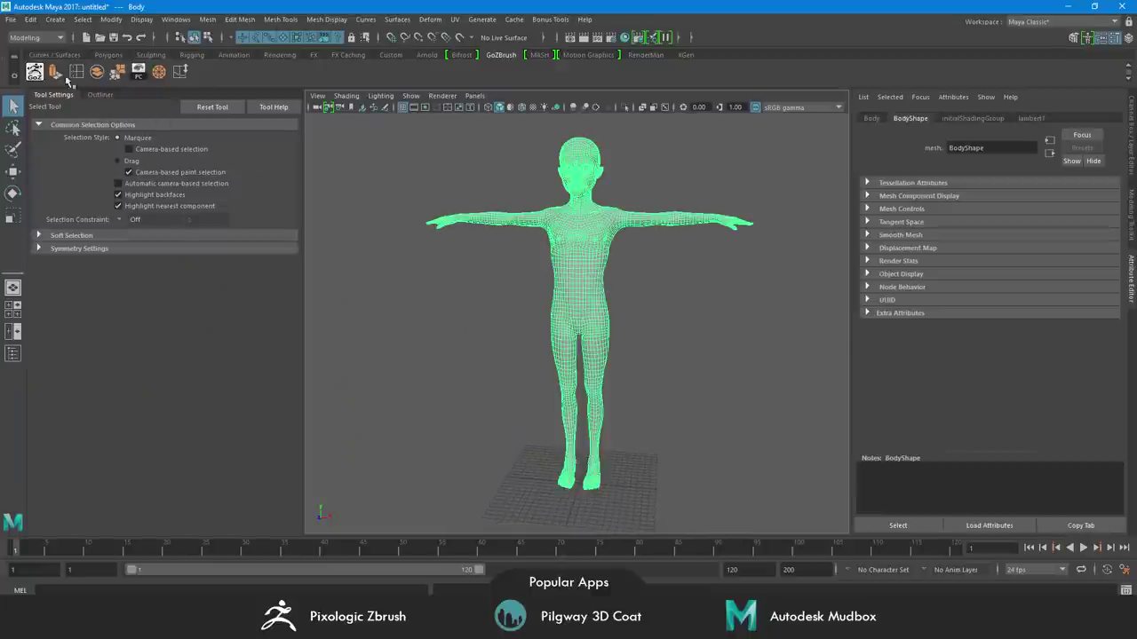
{"action": "left_click", "coordinate": [33, 72]}
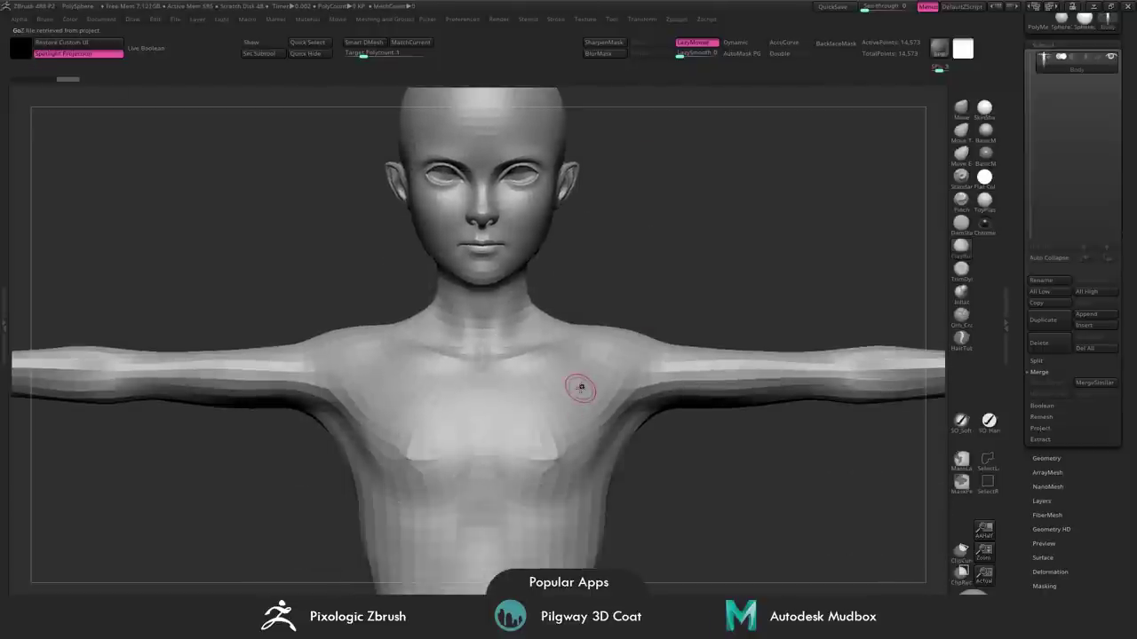
{"action": "left_click_drag", "start_coordinate": [646, 250], "coordinate": [530, 329], "text": "alt"}
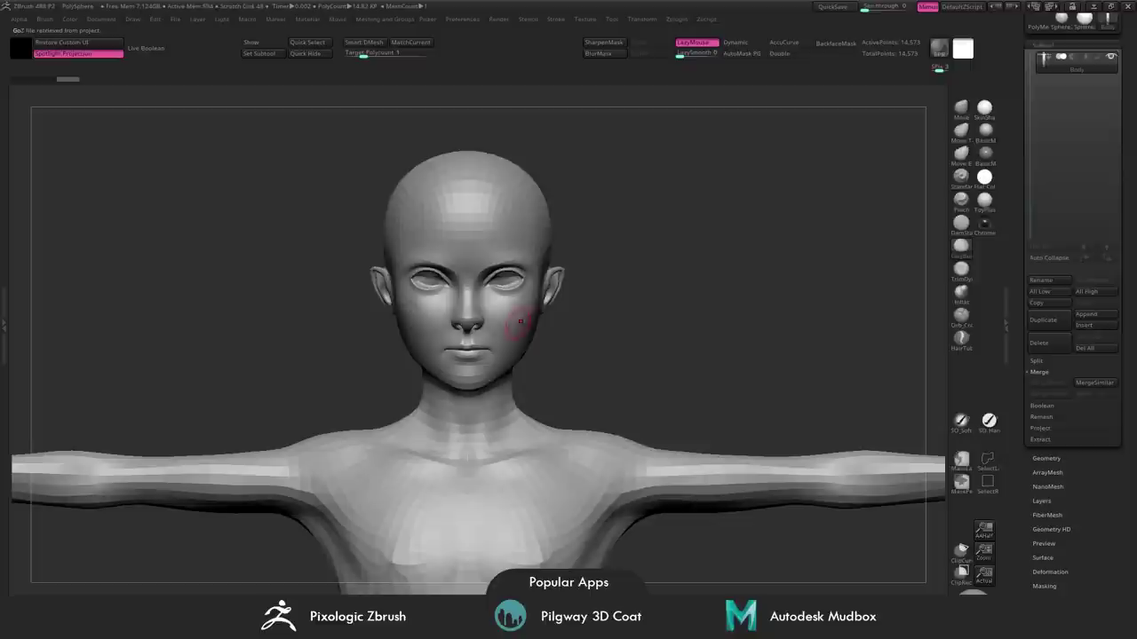
{"action": "mouse_move", "coordinate": [514, 327]}
{"action": "right_mouse_down"}
{"action": "mouse_move", "coordinate": [533, 334]}
{"action": "mouse_move", "coordinate": [515, 343]}
{"action": "mouse_move", "coordinate": [541, 309]}
{"action": "mouse_move", "coordinate": [498, 309]}
{"action": "right_mouse_up"}
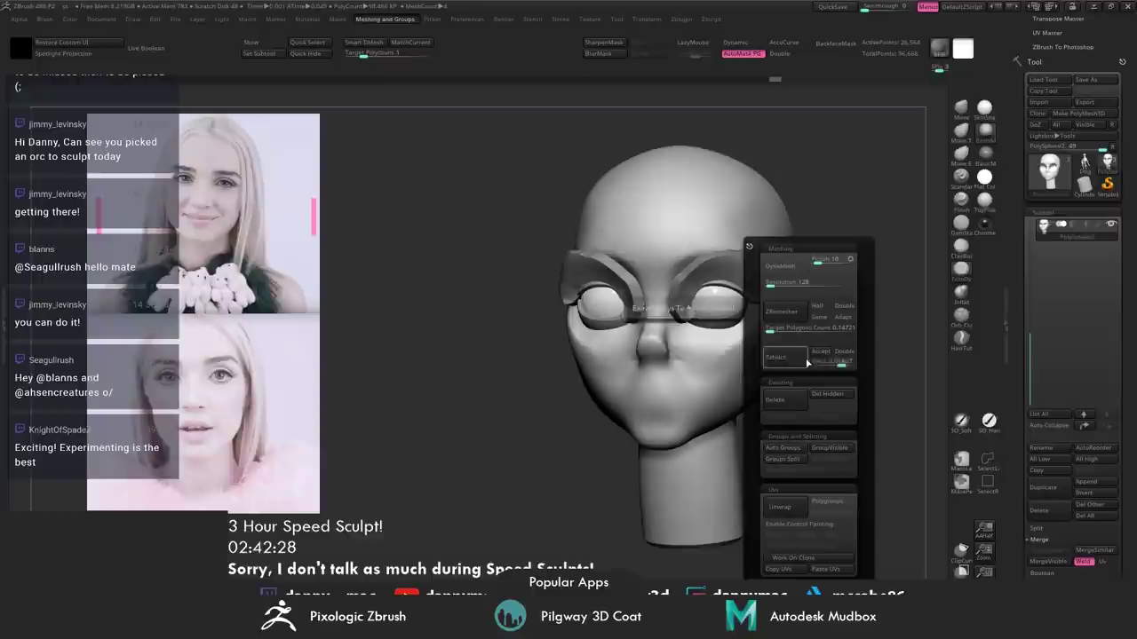
- ZRemesh the extracted upper eyelid pieces and show their polyframe
{"action": "left_click", "coordinate": [774, 315]}
{"action": "left_click", "coordinate": [720, 311]}
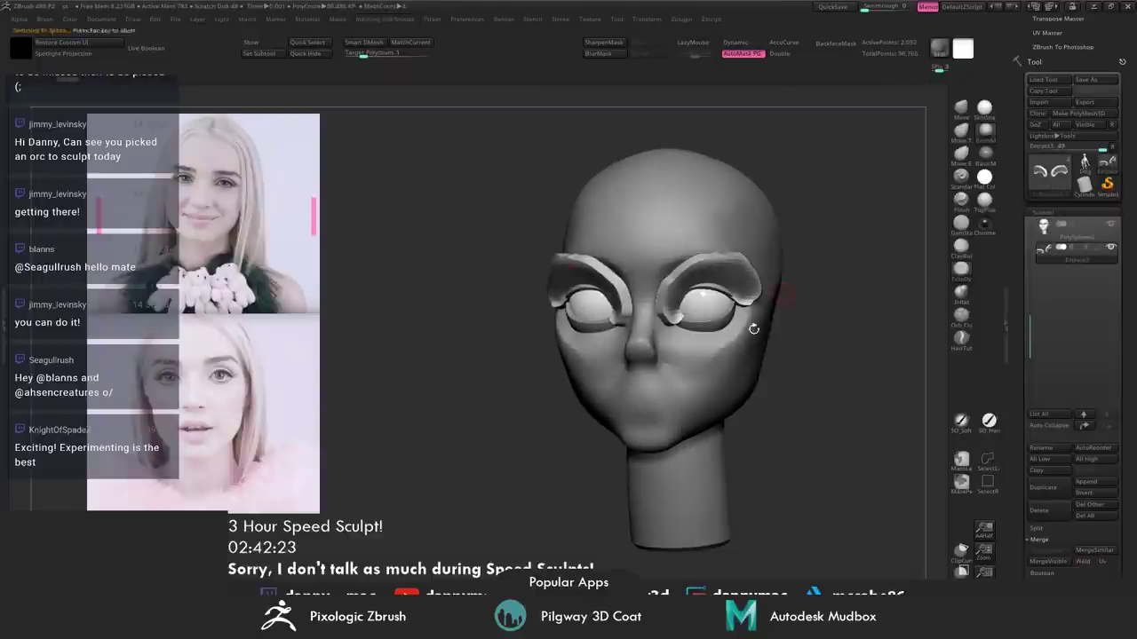
{"action": "key", "text": "shift+f"}
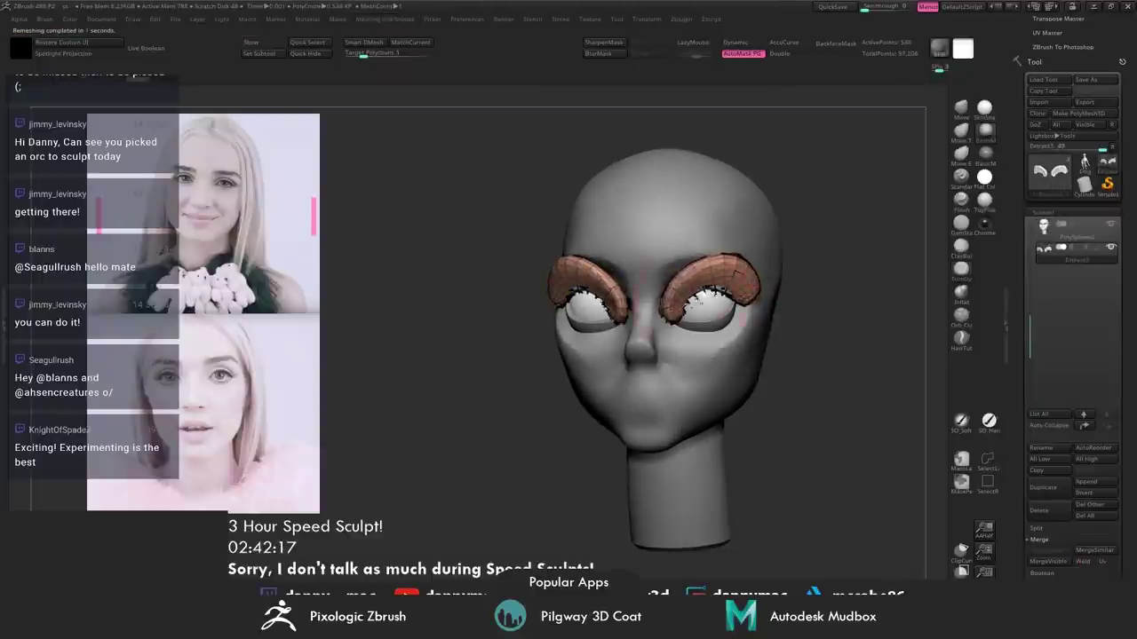
{"action": "mouse_move", "coordinate": [606, 304]}
{"action": "left_mouse_down"}
{"action": "mouse_move", "coordinate": [672, 266]}
{"action": "mouse_move", "coordinate": [755, 284]}
{"action": "left_mouse_up"}
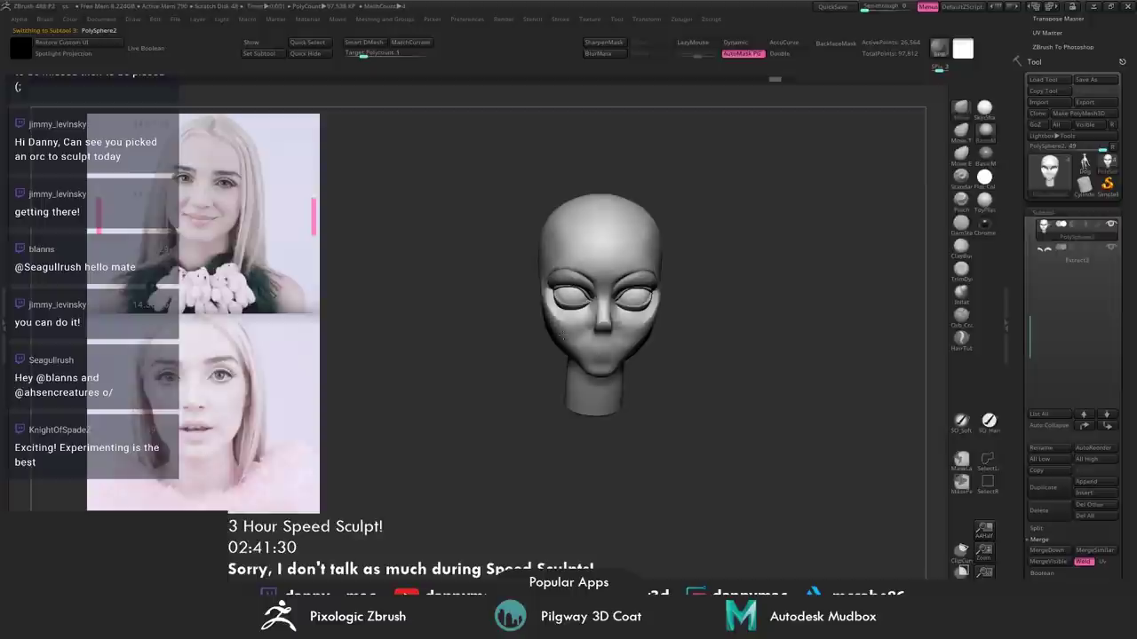
- Mask the back of the head from the side view and extract the masked area as a new hair subtool
{"action": "left_click_drag", "start_coordinate": [547, 321], "coordinate": [649, 315]}
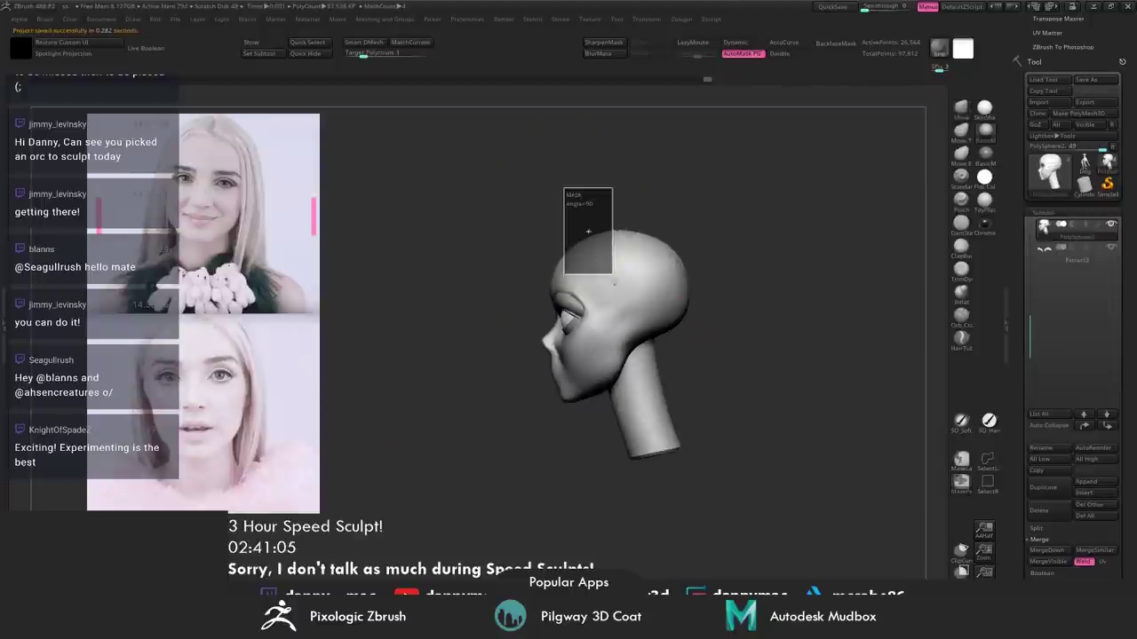
{"action": "left_click_drag", "start_coordinate": [540, 341], "coordinate": [751, 360], "text": "ctrl"}
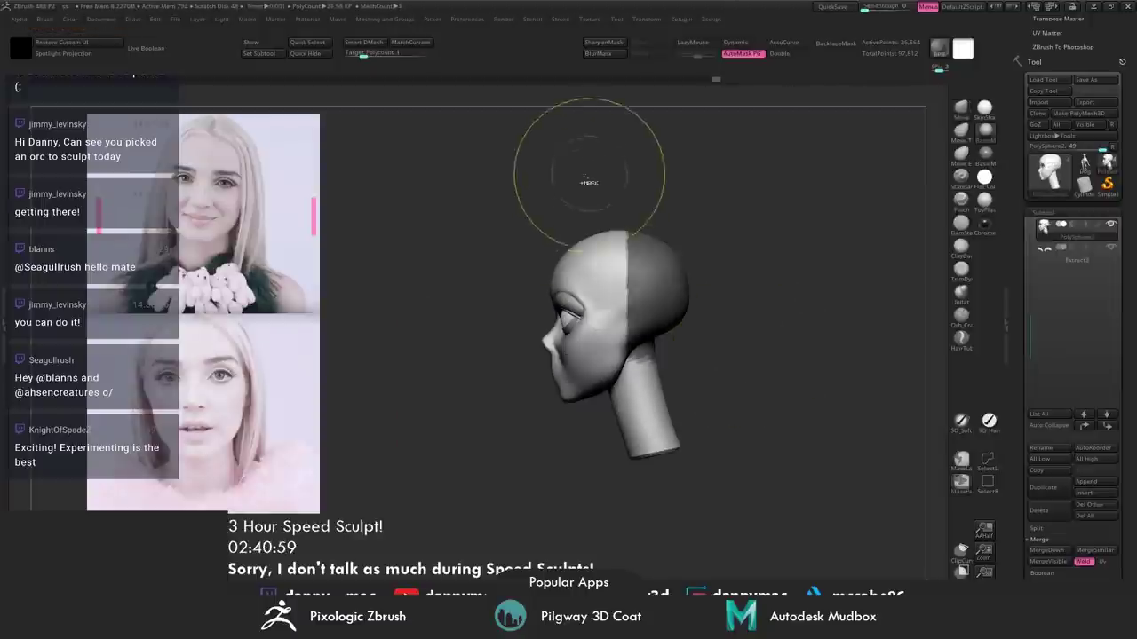
{"action": "left_click_drag", "start_coordinate": [591, 216], "coordinate": [690, 373], "text": "ctrl"}
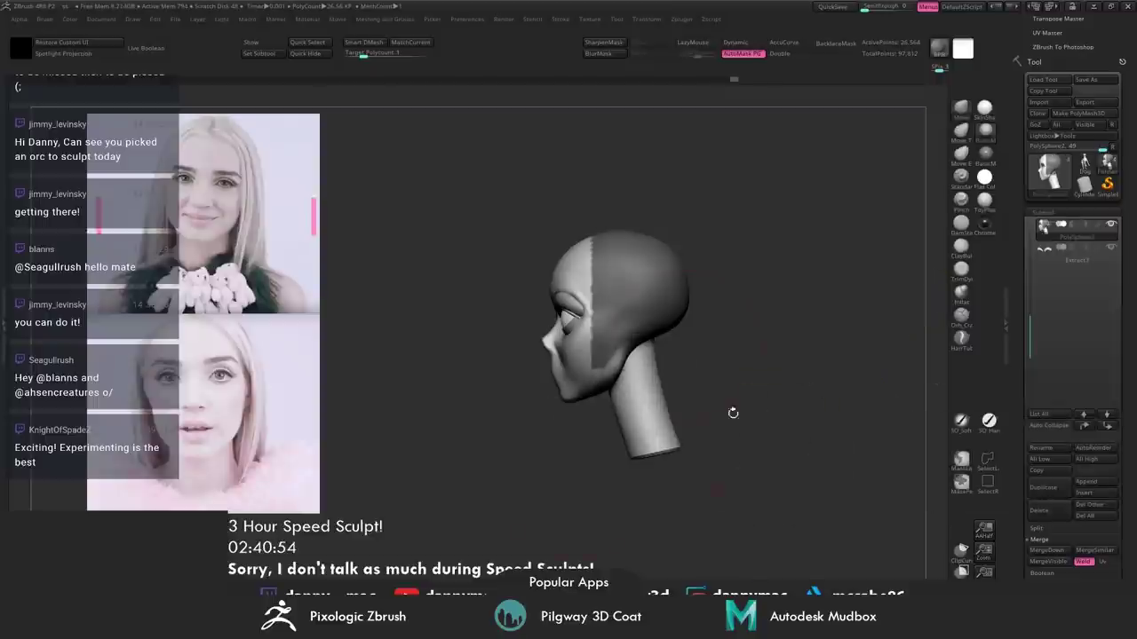
{"action": "key", "text": "m"}
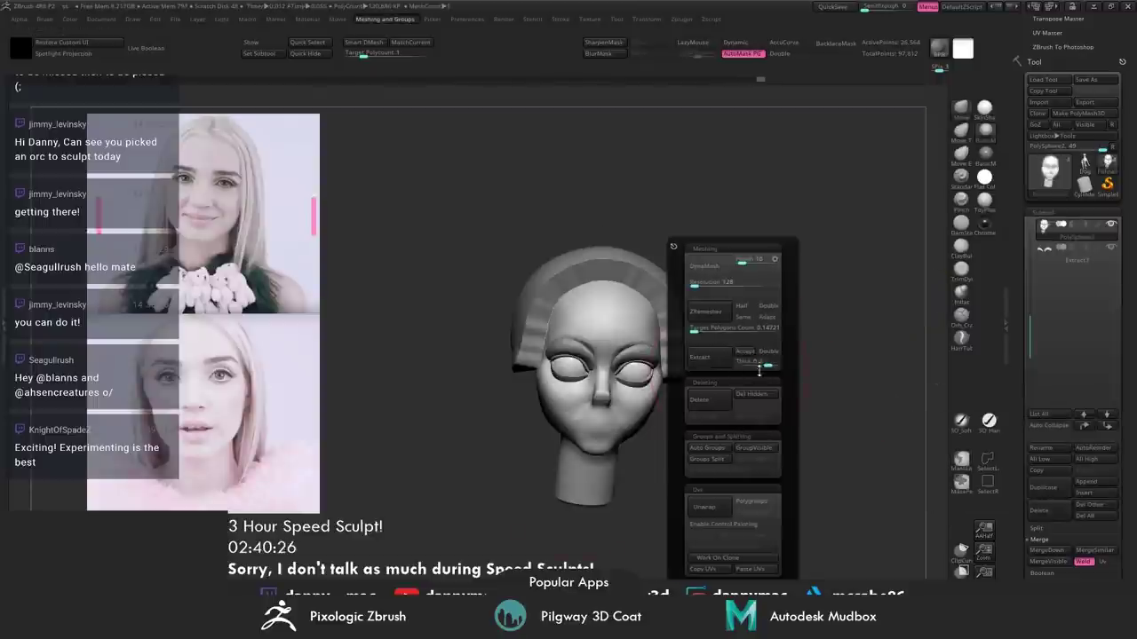
{"action": "left_click", "coordinate": [755, 317]}
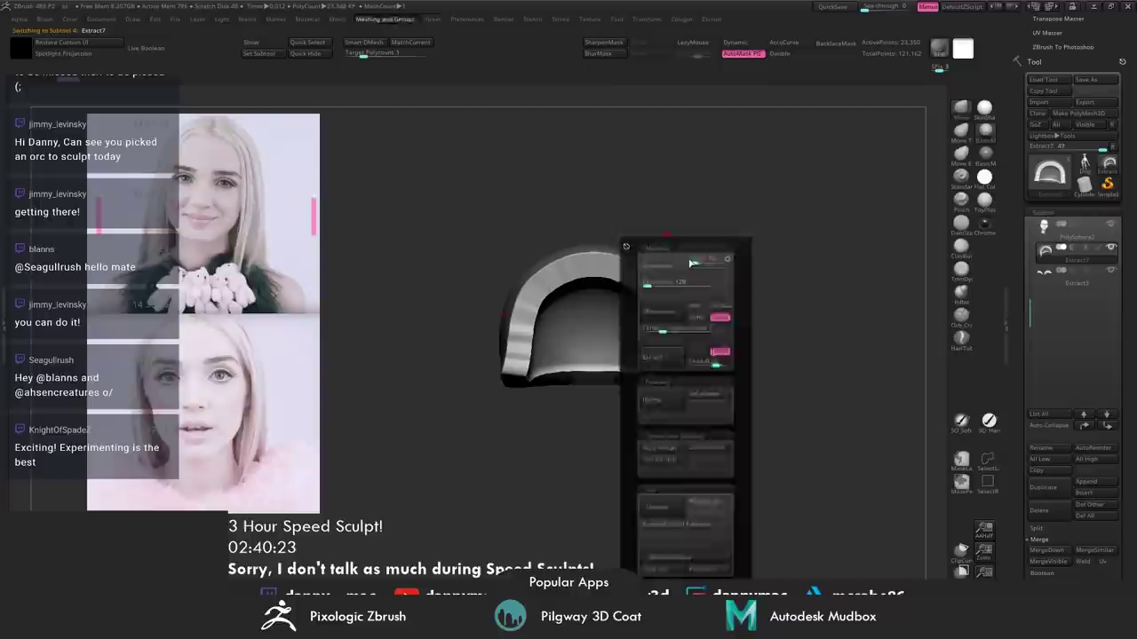
- ZRemesh the extracted hair piece into a lighter mesh with its polyframe shown
{"action": "key", "text": "m"}
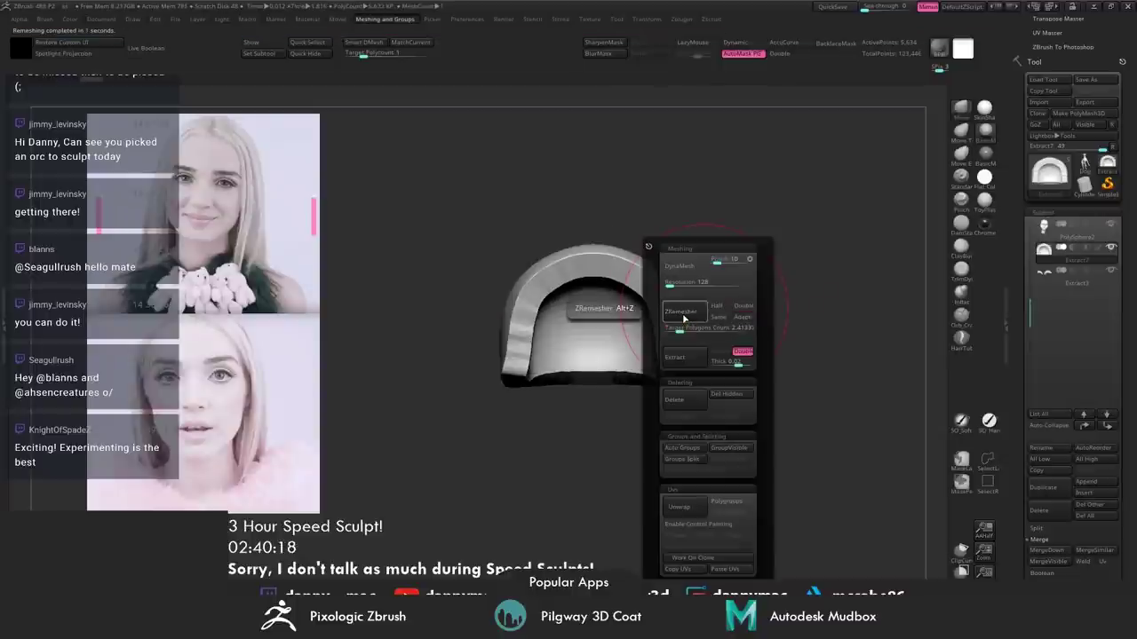
{"action": "key", "text": "shift+f"}
{"action": "key", "text": "m"}
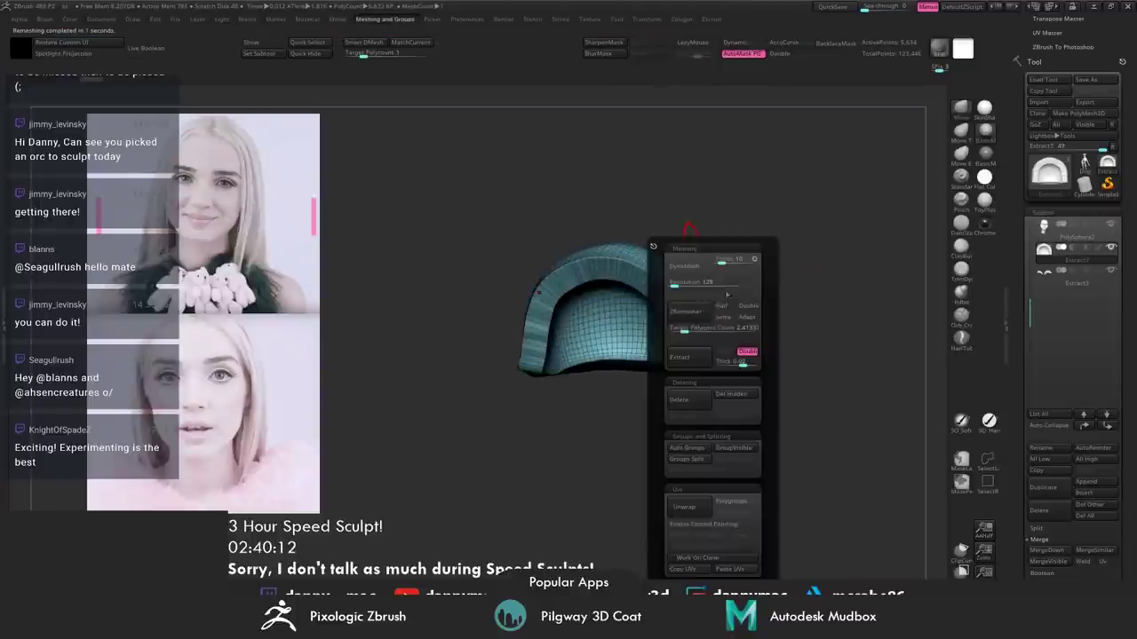
{"action": "left_click", "coordinate": [682, 311]}
{"action": "left_click_drag", "start_coordinate": [761, 330], "coordinate": [683, 353]}
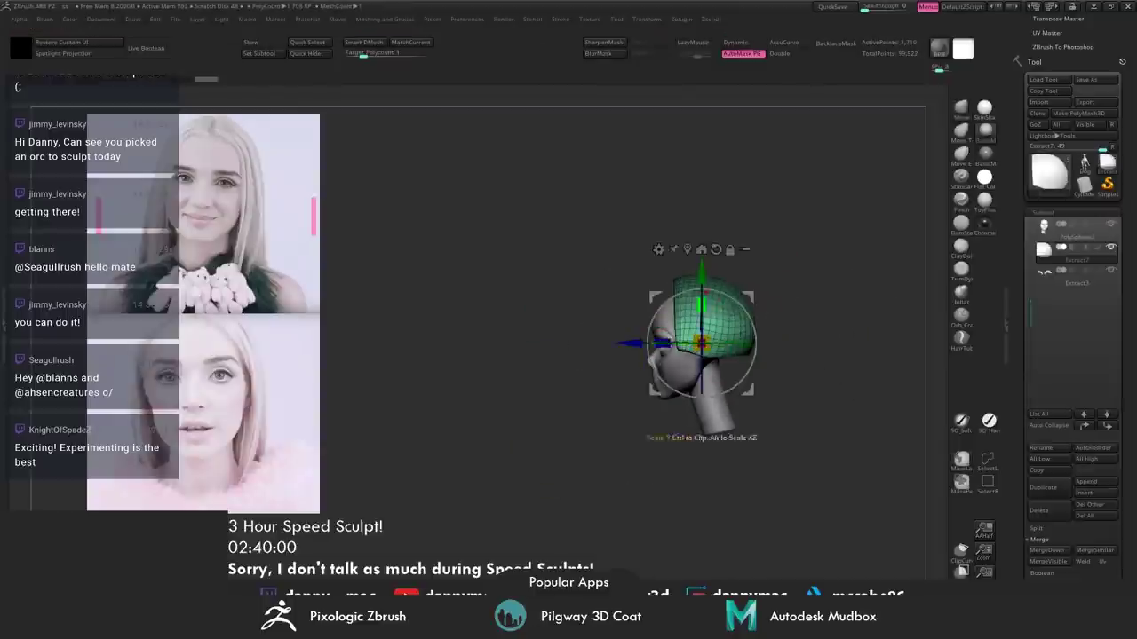
- Lengthen the hair mesh down past the chin and reshape its sides and lower edge around the head
{"action": "left_click_drag", "start_coordinate": [749, 389], "coordinate": [751, 479]}
{"action": "left_click_drag", "start_coordinate": [734, 356], "coordinate": [616, 388], "text": "shift"}
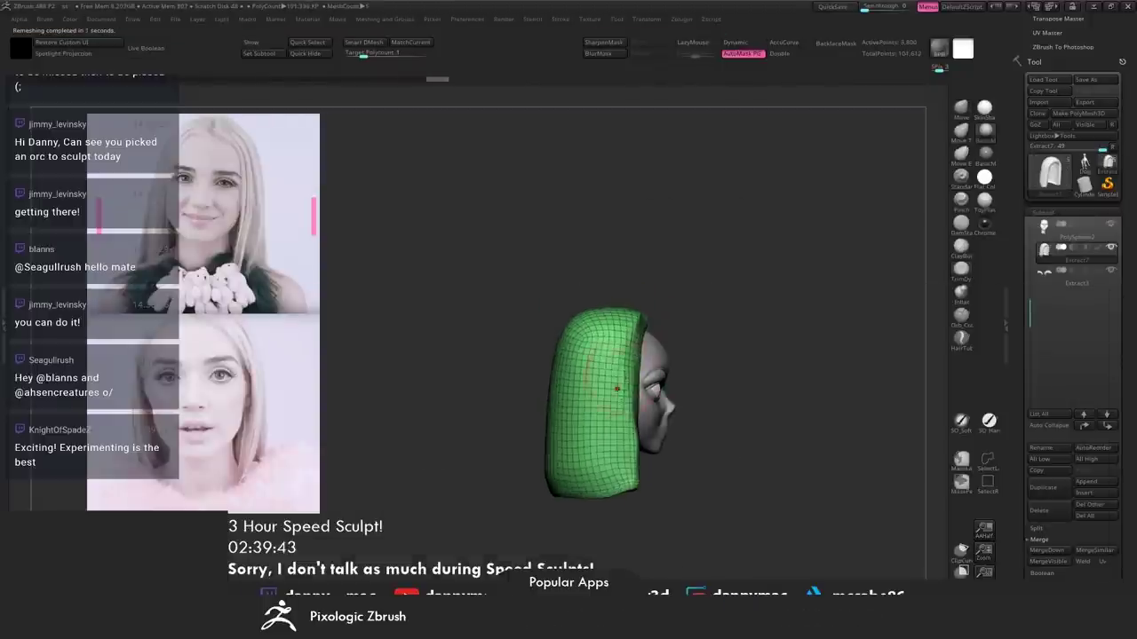
{"action": "left_click_drag", "start_coordinate": [624, 475], "coordinate": [613, 438]}
{"action": "left_click_drag", "start_coordinate": [682, 366], "coordinate": [668, 247]}
{"action": "key", "text": "l"}
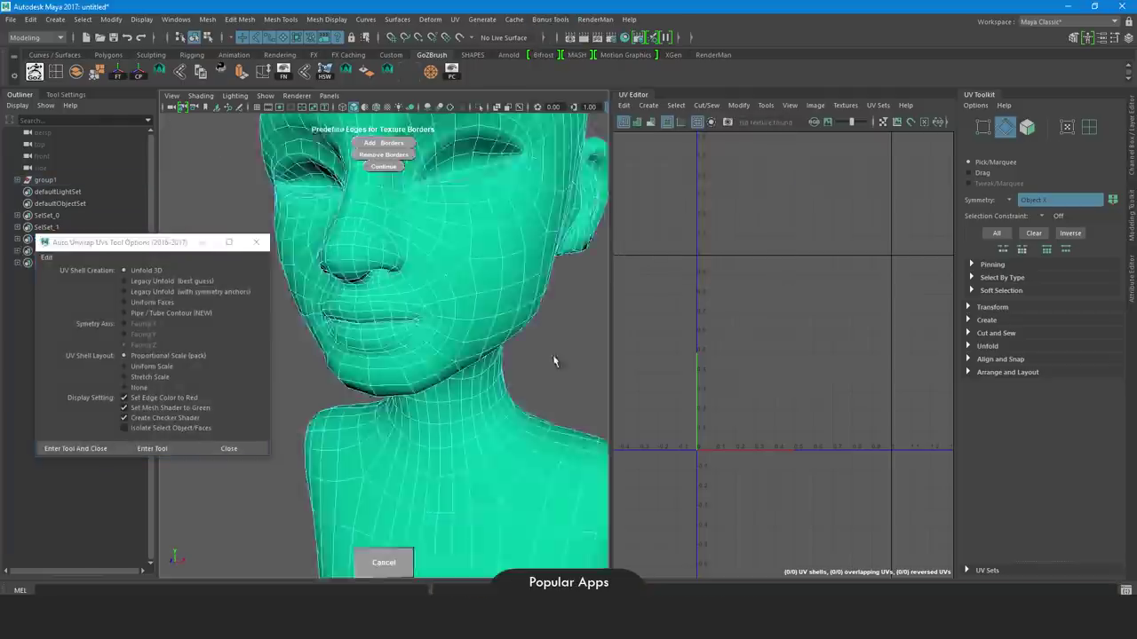
- Mark the edge loops around the neck and the ear as texture borders for the Auto Unwrap
{"action": "left_click_drag", "start_coordinate": [553, 362], "coordinate": [457, 274], "text": "alt"}
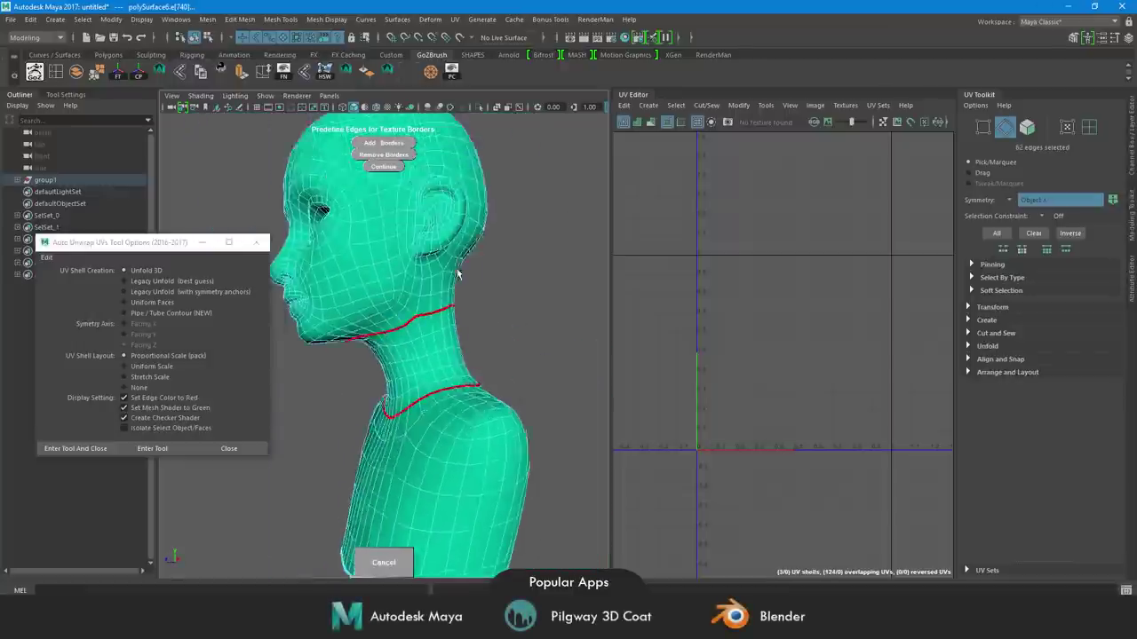
{"action": "scroll", "coordinate": [457, 274], "scroll_direction": "up", "scroll_amount": 5}
{"action": "double_click", "coordinate": [405, 267], "text": "shift"}
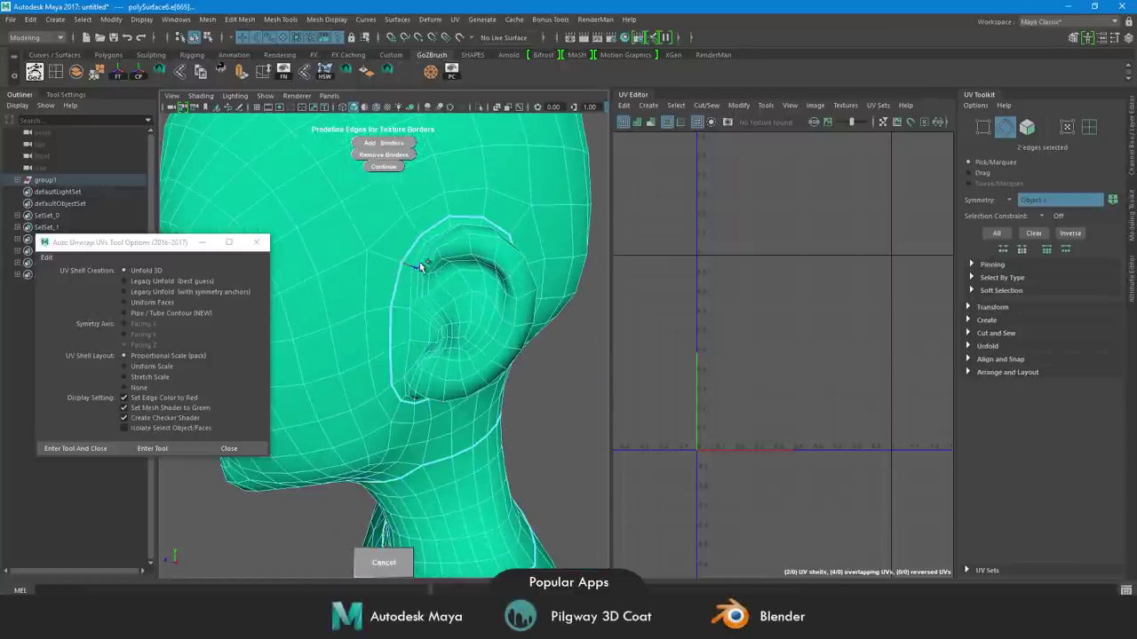
{"action": "double_click", "coordinate": [421, 268], "text": "shift"}
{"action": "left_click_drag", "start_coordinate": [441, 236], "coordinate": [475, 227], "text": "alt"}
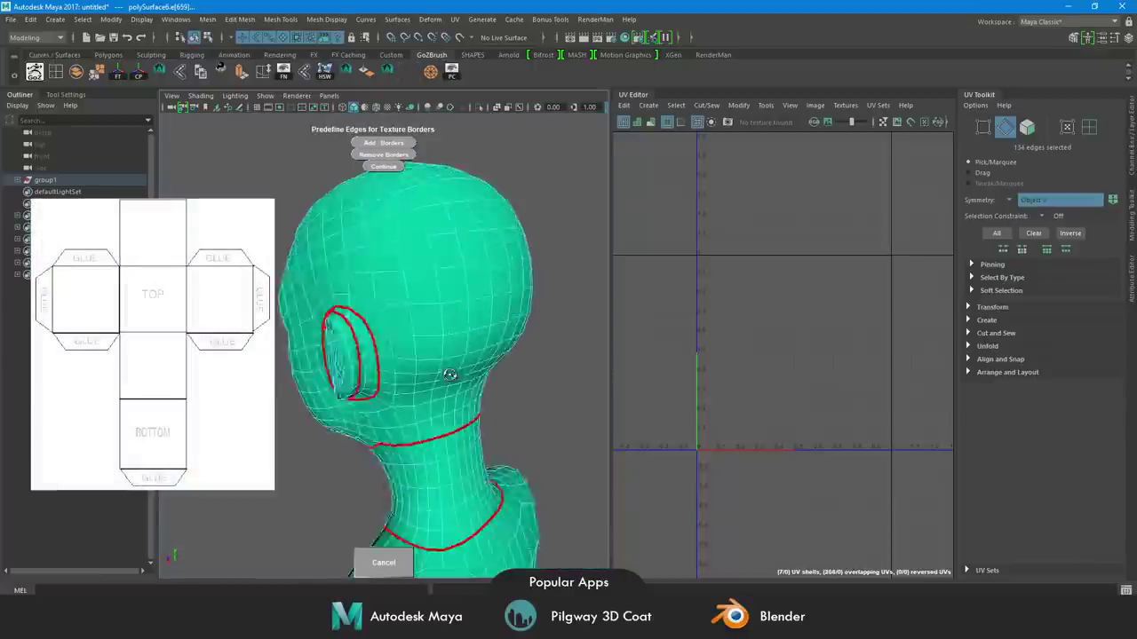
- Complete the texture borders with edges at the back of the head and its centre line, and continue to unwrap the bust
{"action": "left_click_drag", "start_coordinate": [551, 327], "coordinate": [497, 337], "text": "alt"}
{"action": "left_click", "coordinate": [380, 328]}
{"action": "left_click_drag", "start_coordinate": [380, 328], "coordinate": [382, 444], "text": "alt"}
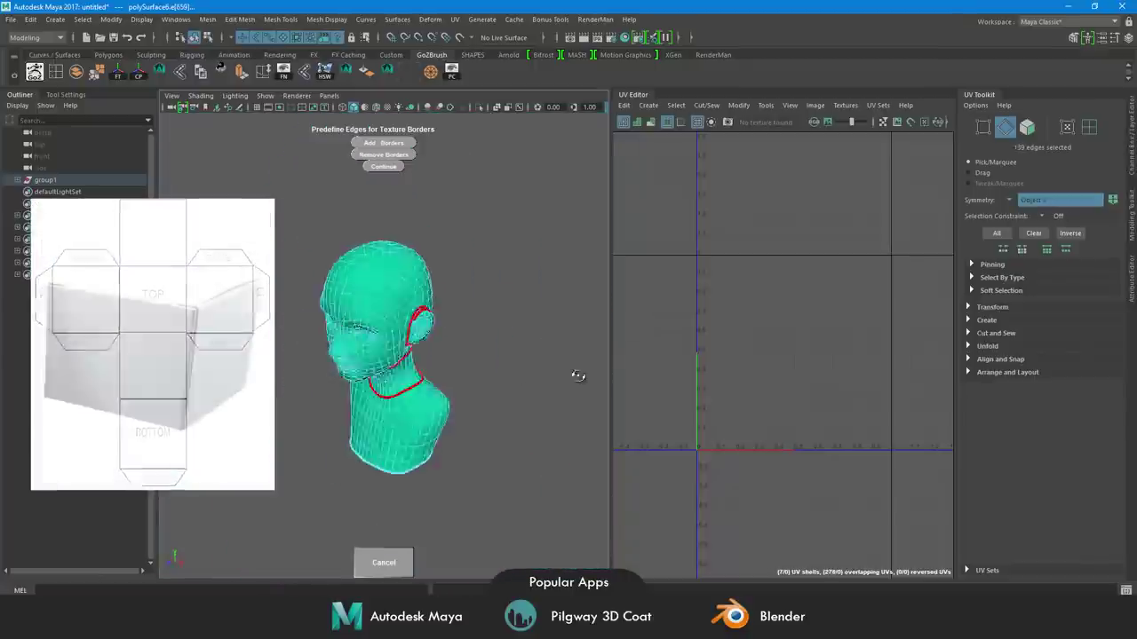
{"action": "left_click_drag", "start_coordinate": [577, 375], "coordinate": [457, 309], "text": "alt"}
{"action": "scroll", "coordinate": [459, 297], "scroll_direction": "up", "scroll_amount": 5}
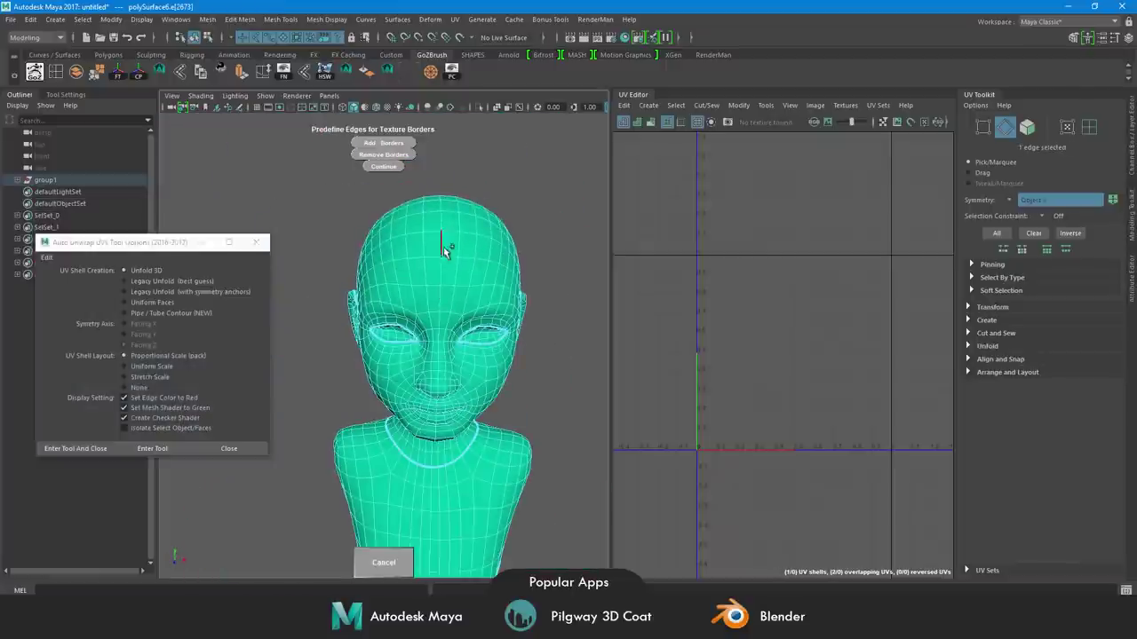
{"action": "double_click", "coordinate": [444, 251]}
{"action": "left_click_drag", "start_coordinate": [373, 355], "coordinate": [373, 380], "text": "alt"}
{"action": "left_click", "coordinate": [384, 165]}
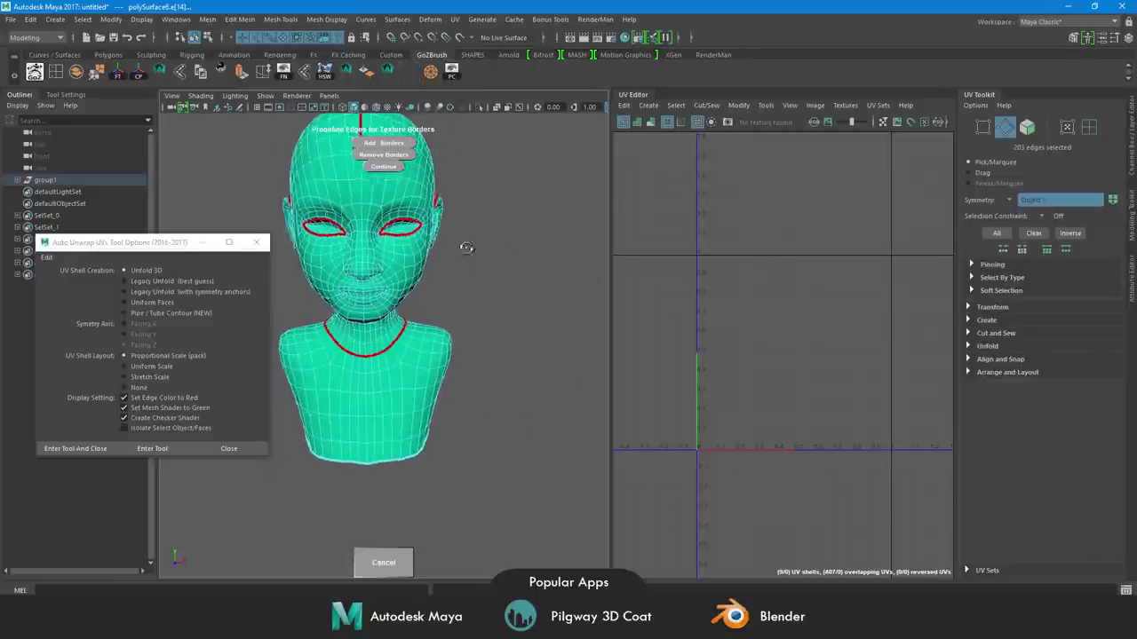
- Scale down the torso UV shell and move it near the lower edge of the UV tile
{"action": "right_click_drag", "start_coordinate": [807, 427], "coordinate": [848, 432]}
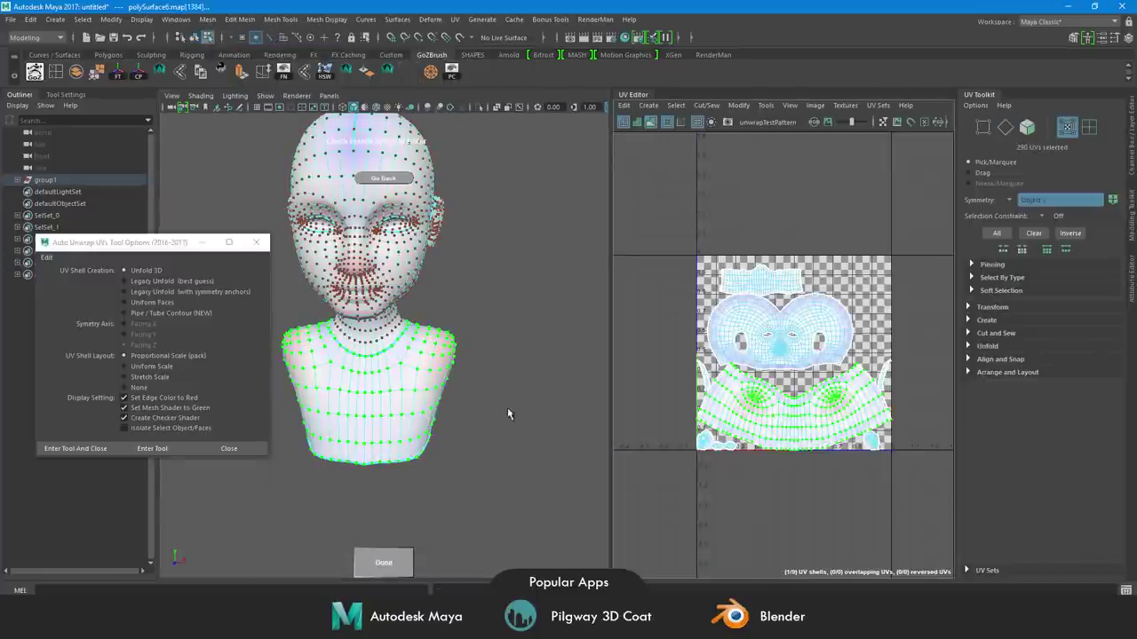
{"action": "double_click", "coordinate": [798, 418]}
{"action": "middle_click_drag", "start_coordinate": [797, 418], "coordinate": [739, 388], "text": "alt"}
{"action": "scroll", "coordinate": [739, 388], "scroll_direction": "up", "scroll_amount": 2}
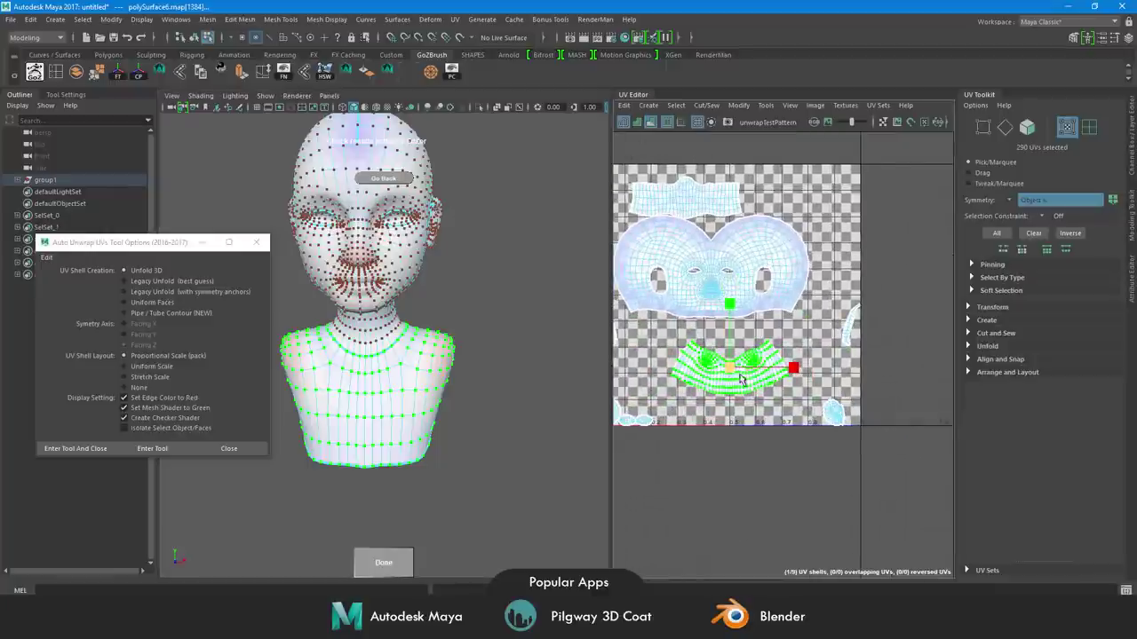
{"action": "key", "text": "w"}
{"action": "scroll", "coordinate": [802, 384], "scroll_direction": "up", "scroll_amount": 1}
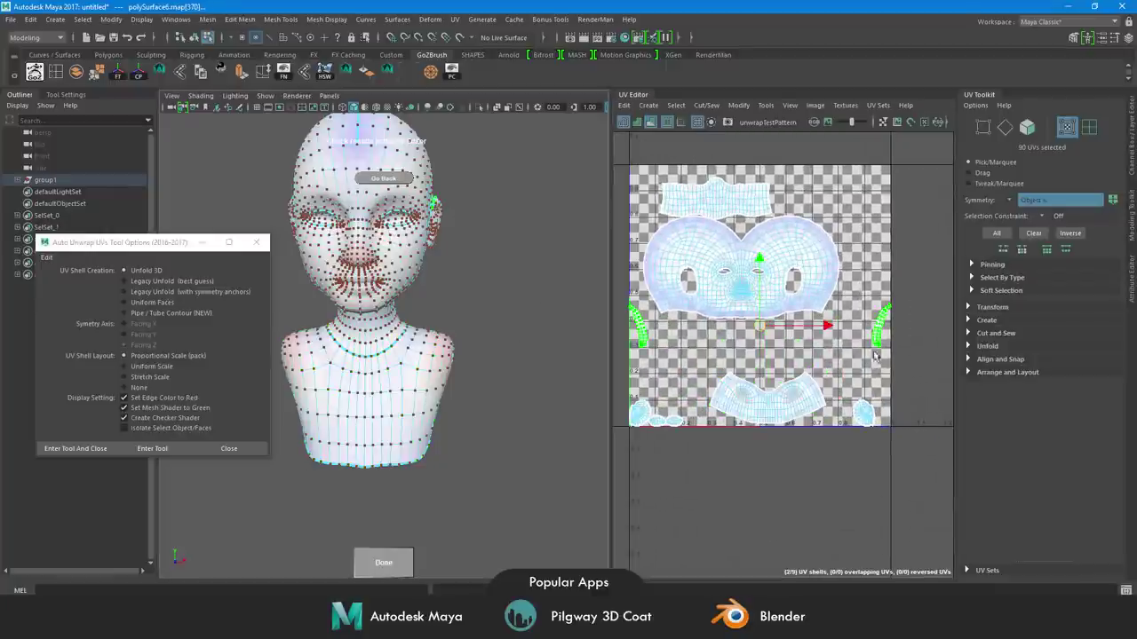
- Move the face UV shell toward the middle of the tile and pick the small shell in the tile's lower-left corner
{"action": "middle_click_drag", "start_coordinate": [860, 362], "coordinate": [876, 373], "text": "alt"}
{"action": "double_click", "coordinate": [763, 298]}
{"action": "left_click_drag", "start_coordinate": [778, 308], "coordinate": [746, 266]}
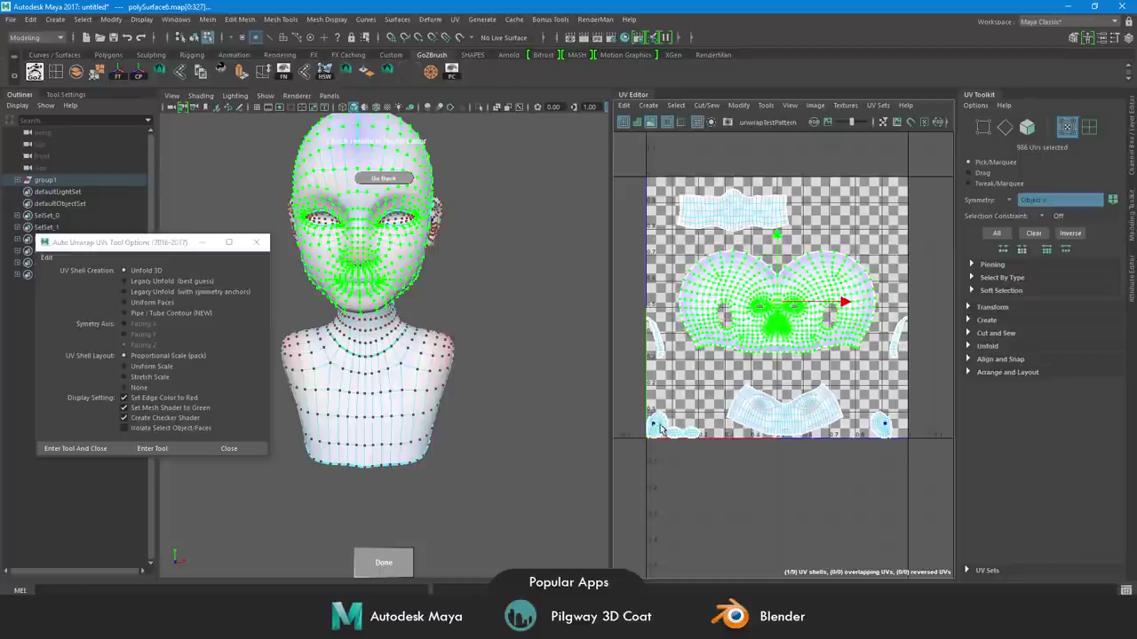
{"action": "double_click", "coordinate": [659, 428]}
{"action": "left_click", "coordinate": [1022, 199]}
{"action": "double_click", "coordinate": [660, 427]}
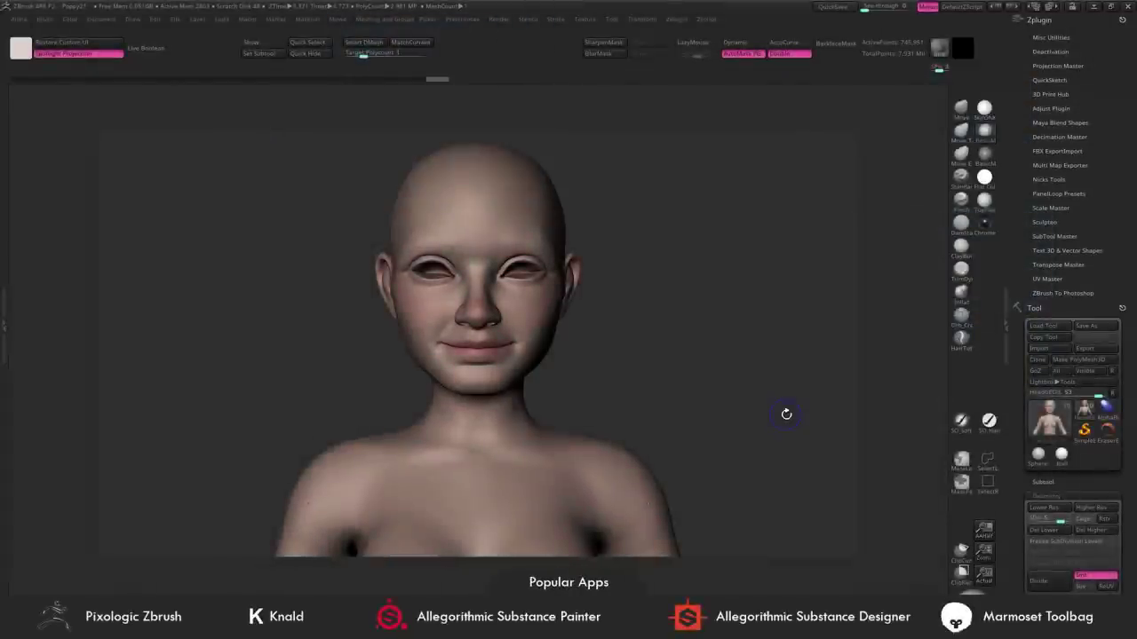
- Switch to ZBrush, drop the bust to a low subdivision level and bring the tool's map settings into view
{"action": "key", "text": "shift+d"}
{"action": "scroll", "coordinate": [1059, 337], "scroll_direction": "down", "scroll_amount": 10}
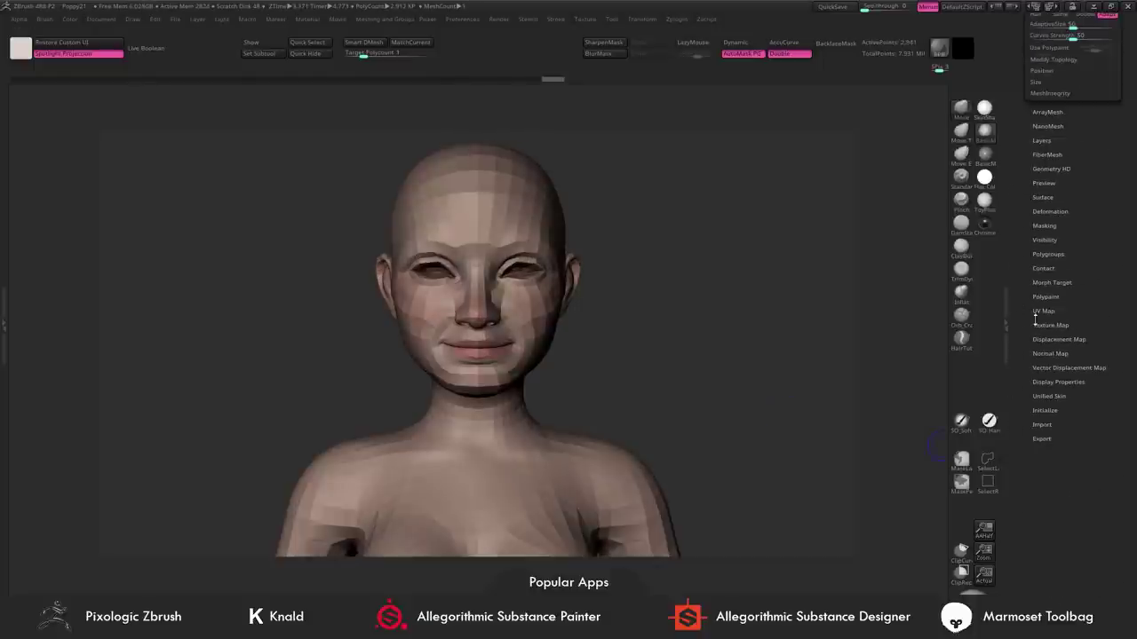
{"action": "scroll", "coordinate": [1059, 338], "scroll_direction": "up", "scroll_amount": 4}
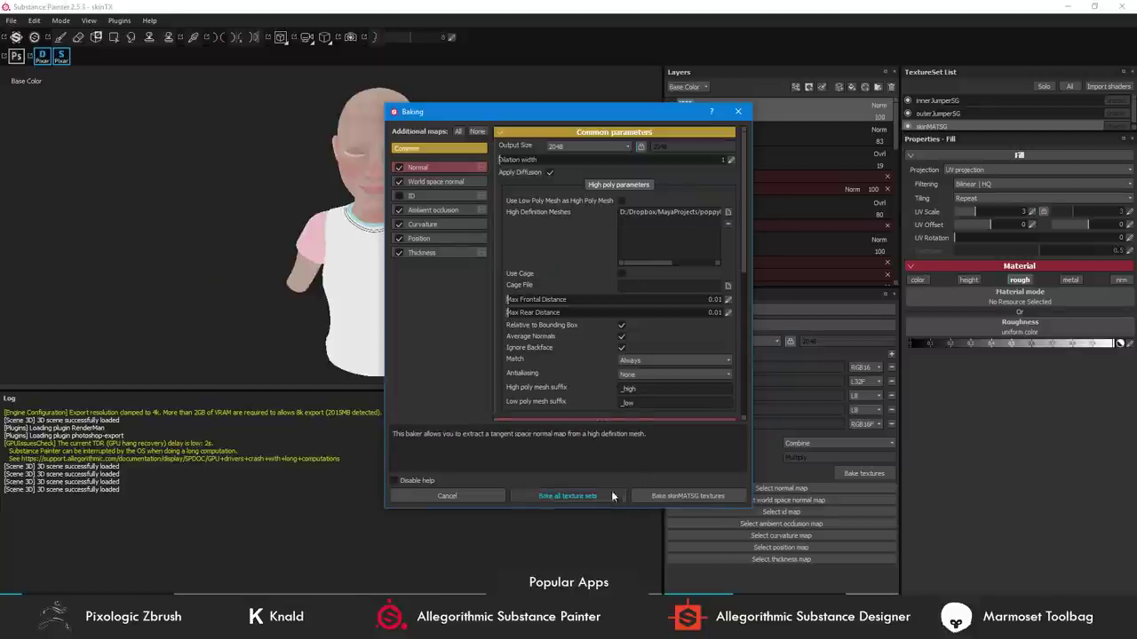
- In Substance Painter's baking settings, set the output size to 2048, Match to By Mesh Name and Antialiasing to Subsampling 2x2
{"action": "left_click", "coordinate": [598, 145]}
{"action": "left_click", "coordinate": [596, 201]}
{"action": "left_click", "coordinate": [637, 361]}
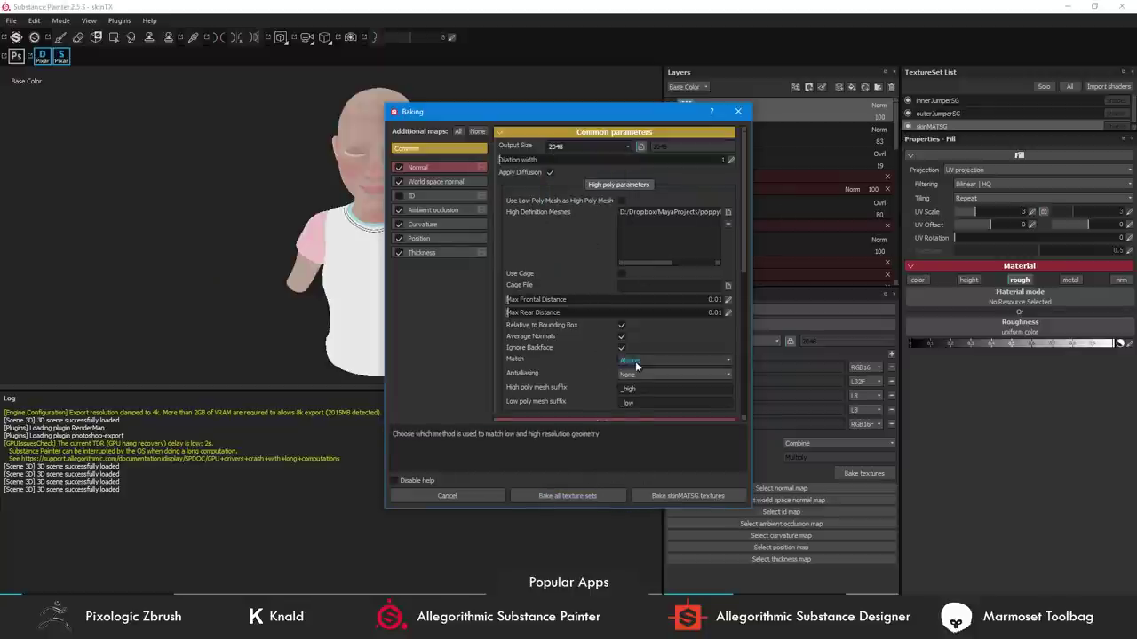
{"action": "left_click", "coordinate": [637, 375]}
{"action": "left_click", "coordinate": [636, 382]}
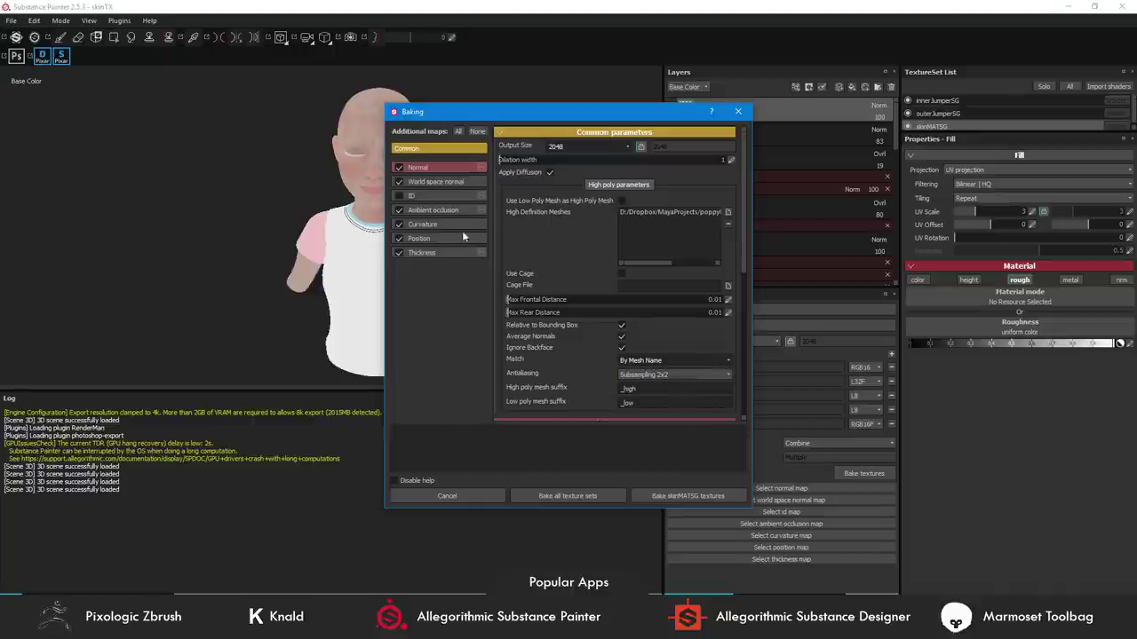
- Review the world space normal, ambient occlusion, curvature, position and thickness baker parameters and bake the skinMATSG textures
{"action": "left_click", "coordinate": [444, 182]}
{"action": "left_click", "coordinate": [446, 210]}
{"action": "left_click", "coordinate": [451, 224]}
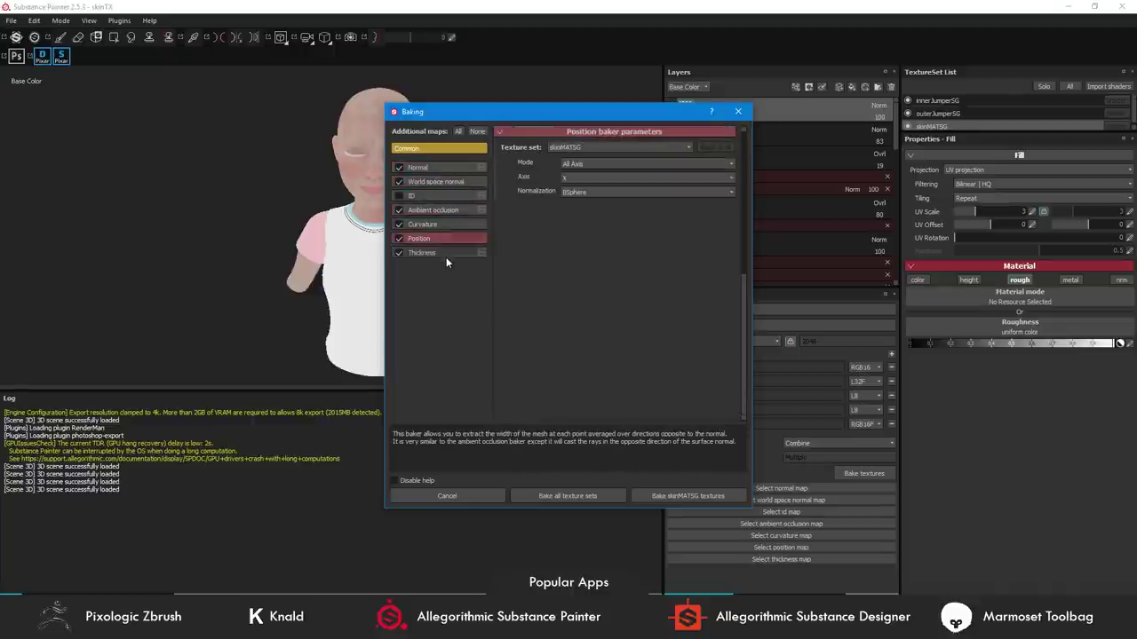
{"action": "left_click", "coordinate": [447, 253]}
{"action": "left_click", "coordinate": [687, 495]}
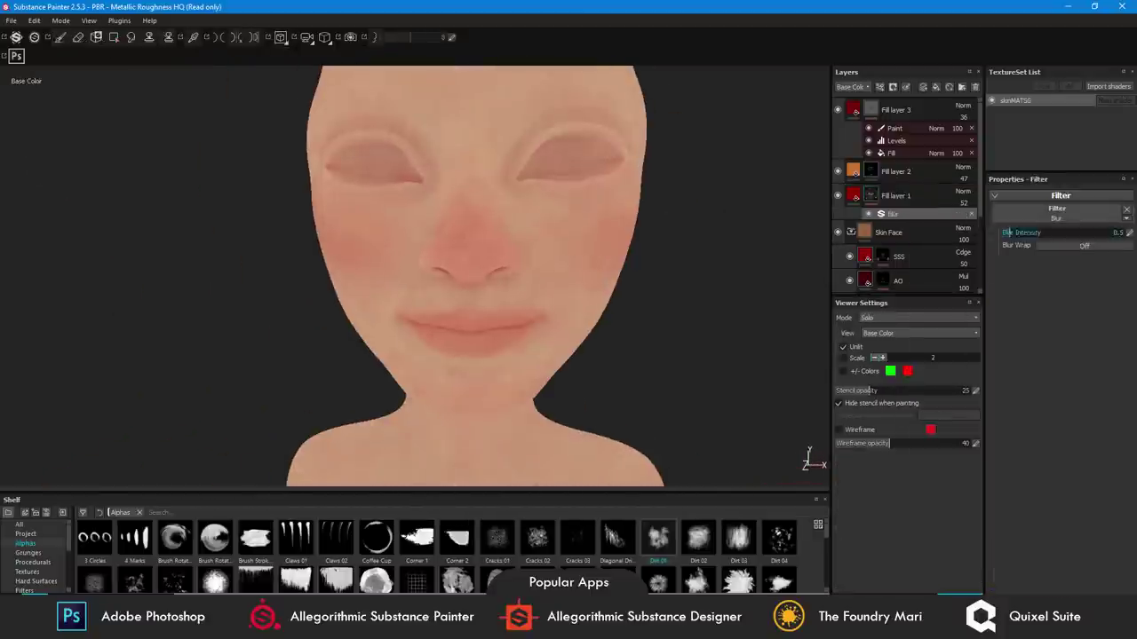
{"action": "right_click", "coordinate": [915, 177]}
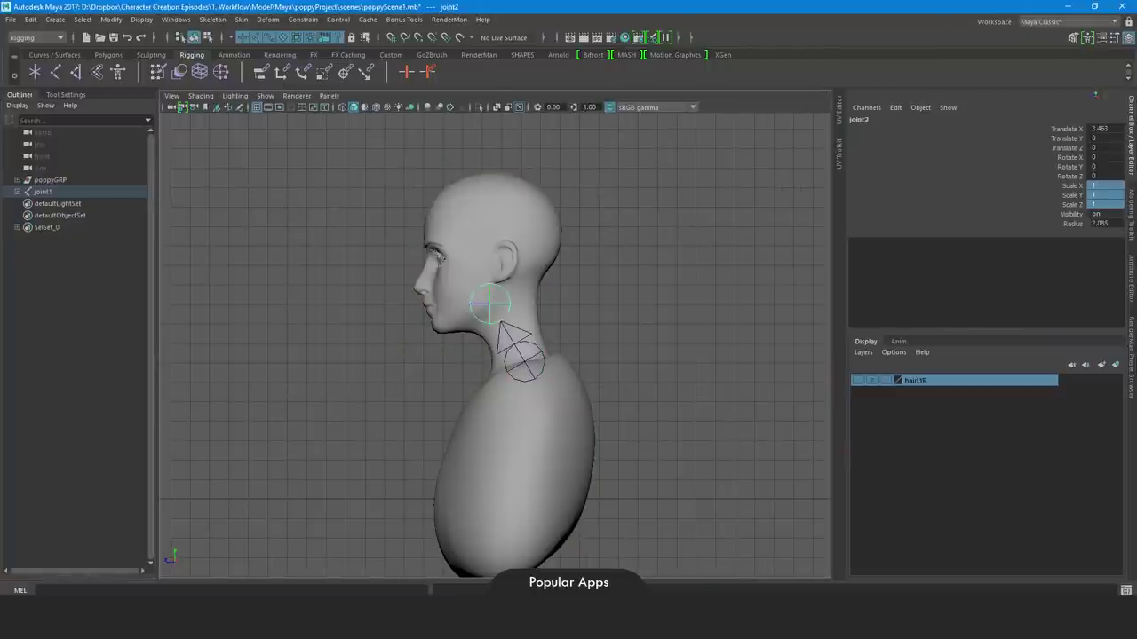
- Switch to Maya and reduce the display size of the joints in the neck and head chain
{"action": "left_click", "coordinate": [42, 191]}
{"action": "left_click", "coordinate": [141, 18]}
{"action": "mouse_move", "coordinate": [171, 144]}
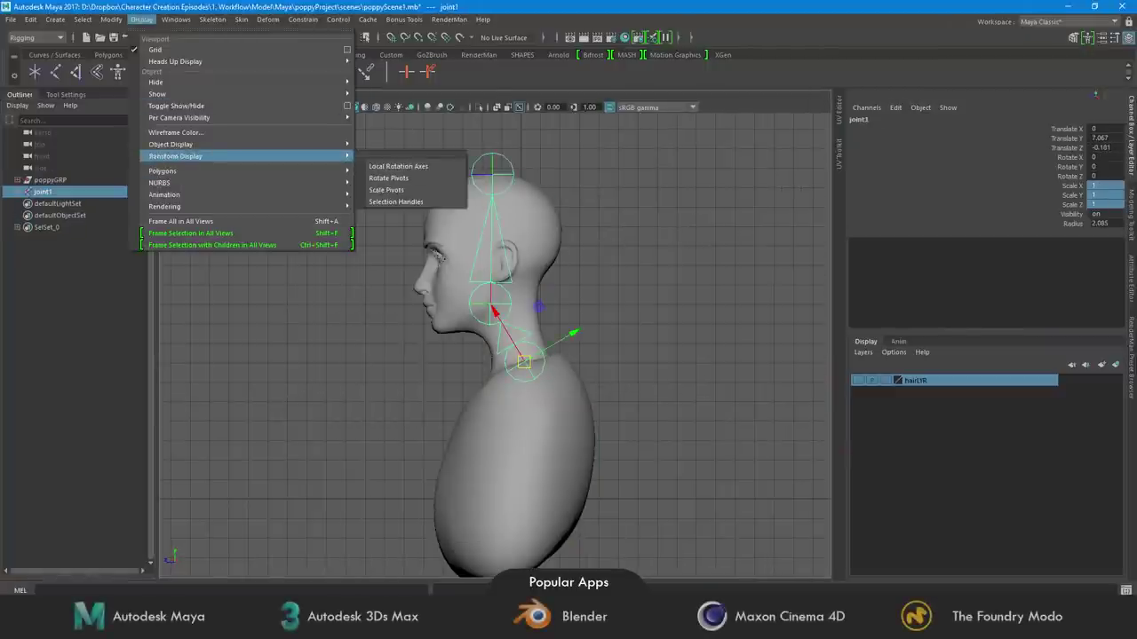
{"action": "left_click", "coordinate": [141, 19]}
{"action": "left_click", "coordinate": [141, 18]}
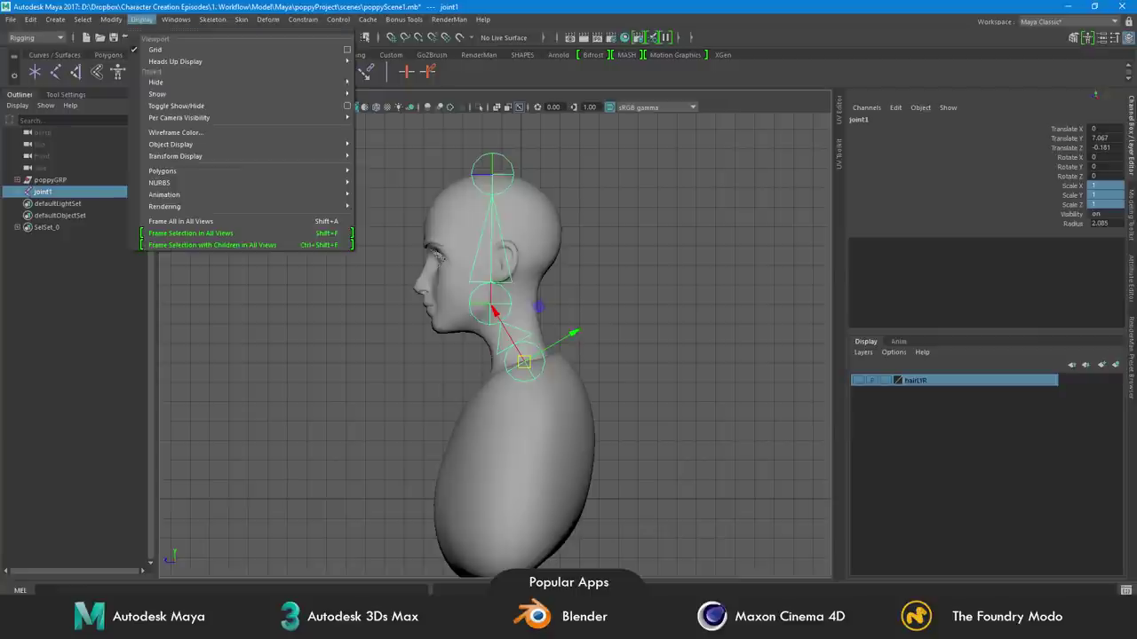
{"action": "left_click", "coordinate": [390, 195]}
{"action": "left_click_drag", "start_coordinate": [422, 213], "coordinate": [180, 280]}
{"action": "left_click_drag", "start_coordinate": [204, 310], "coordinate": [200, 310]}
{"action": "left_click", "coordinate": [276, 281]}
{"action": "left_click_drag", "start_coordinate": [533, 373], "coordinate": [513, 280], "text": "alt"}
{"action": "key", "text": "ctrl+z"}
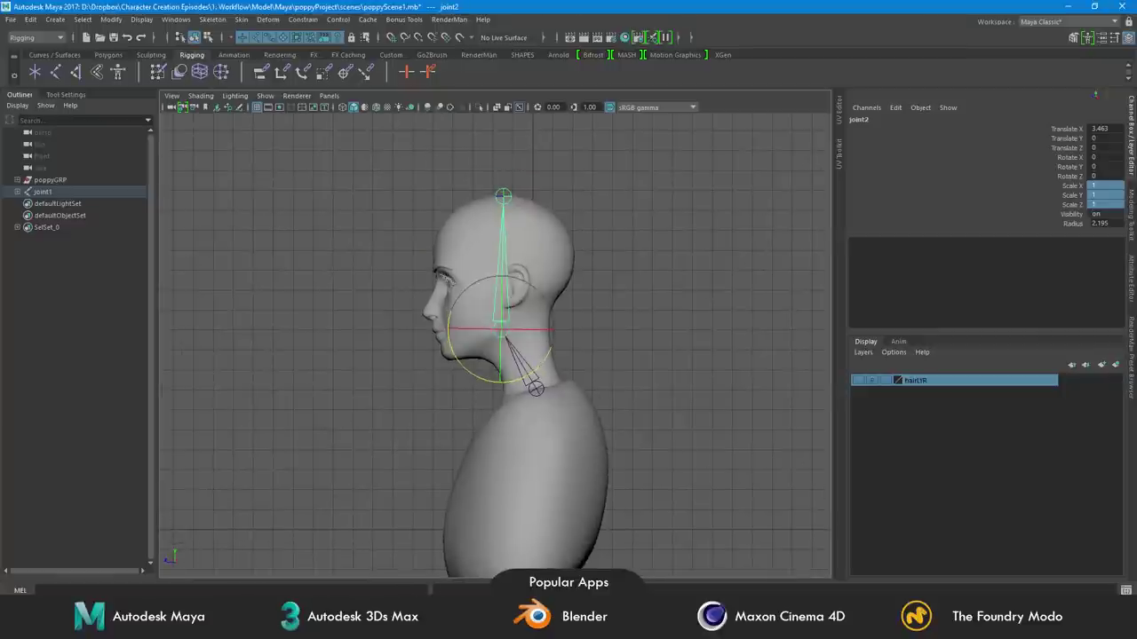
- Show the side view in wireframe, add a joint at the centre of the eyeball and select EyeProxyGEO
{"action": "scroll", "coordinate": [495, 355], "scroll_direction": "up", "scroll_amount": 3}
{"action": "key", "text": "4"}
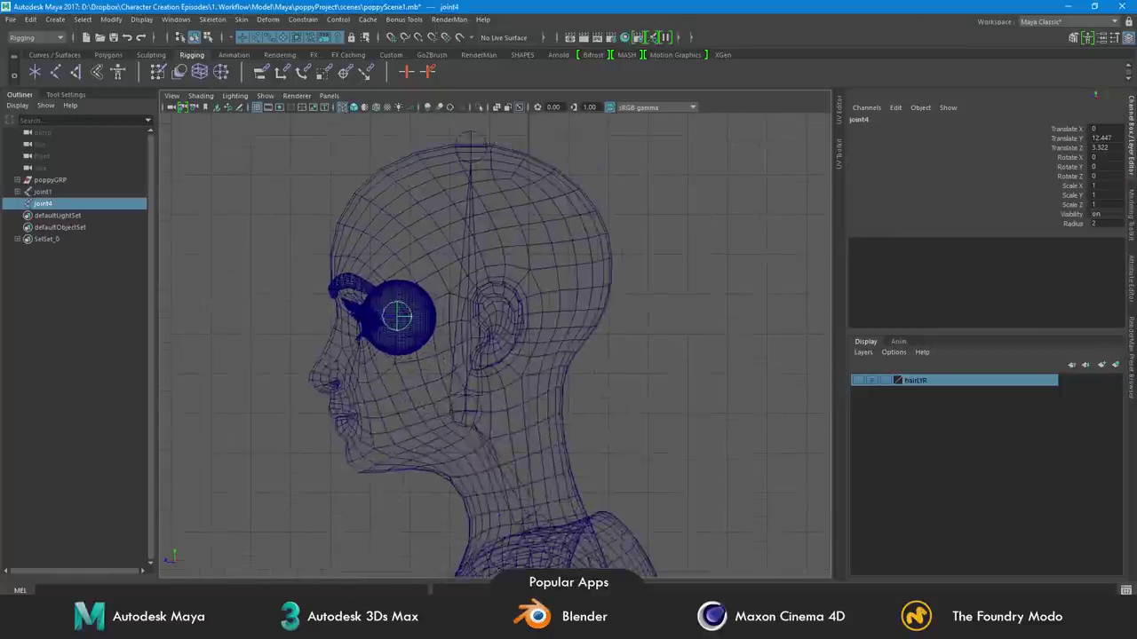
{"action": "left_click", "coordinate": [436, 307]}
{"action": "key", "text": "f"}
{"action": "left_click", "coordinate": [111, 19]}
{"action": "left_click", "coordinate": [151, 72]}
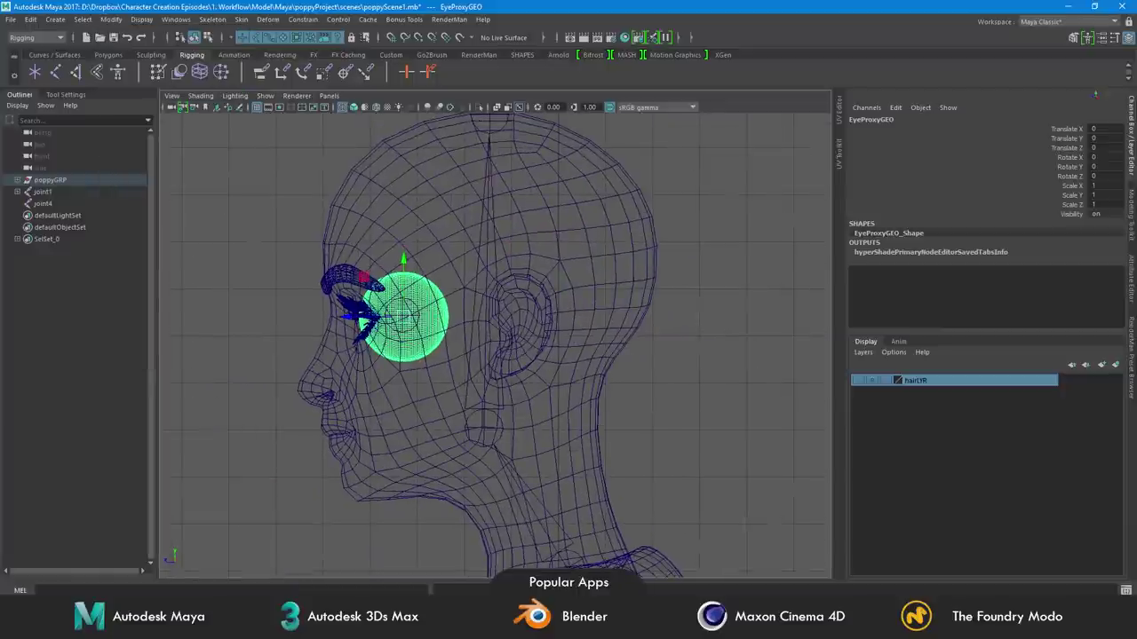
- Isolate one eyeball of EyeProxyGEO by its faces and position joint4 at that eyeball's centre with Translate X 1.468
{"action": "key", "text": "space"}
{"action": "scroll", "coordinate": [496, 355], "scroll_direction": "down", "scroll_amount": 5}
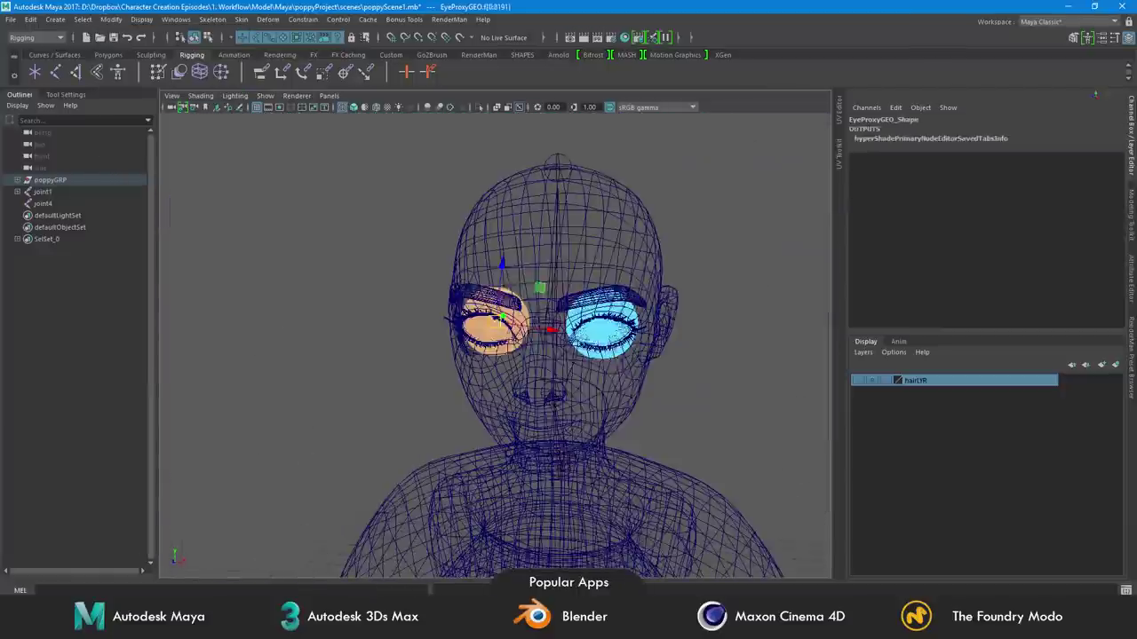
{"action": "key", "text": "space"}
{"action": "left_click", "coordinate": [42, 203]}
{"action": "key", "text": "f"}
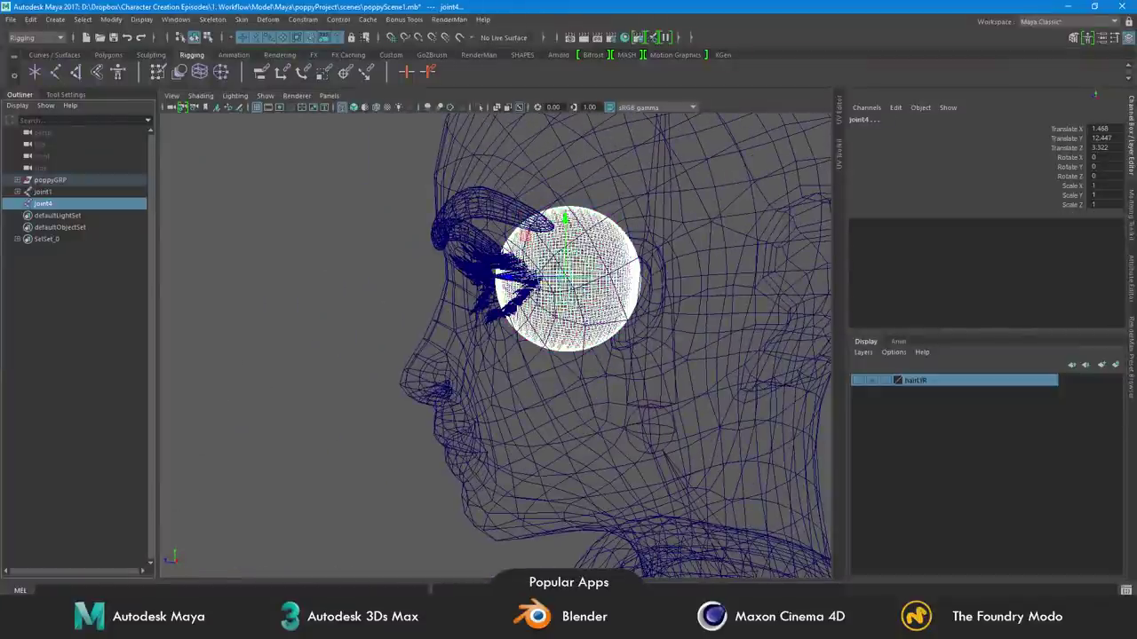
- Delete the eyeball on the character's right side and replace it with a mirrored duplicate of the remaining one
{"action": "key", "text": "space"}
{"action": "key", "text": "Delete"}
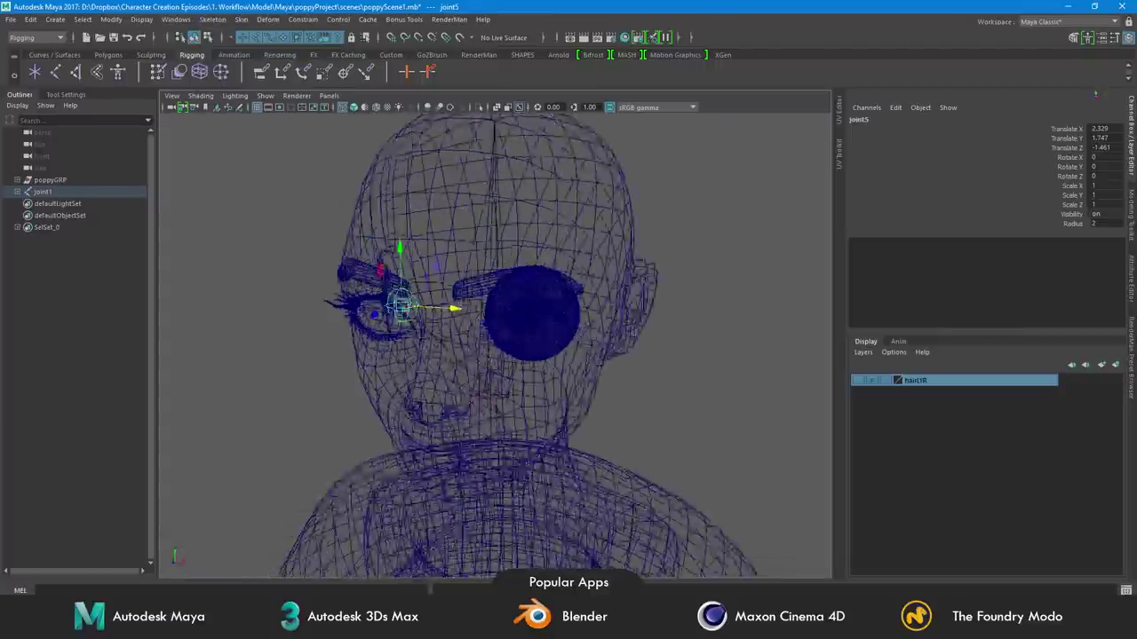
{"action": "left_click", "coordinate": [521, 266]}
{"action": "key", "text": "space"}
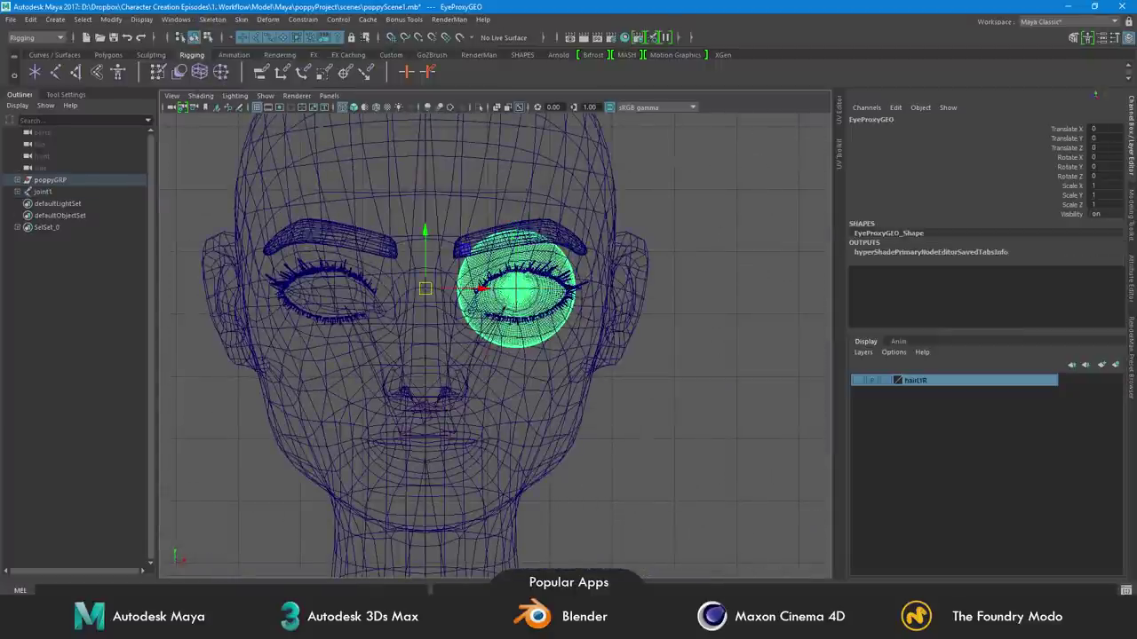
{"action": "left_click", "coordinate": [30, 19]}
{"action": "left_click", "coordinate": [71, 134]}
{"action": "left_click_drag", "start_coordinate": [506, 215], "coordinate": [610, 406]}
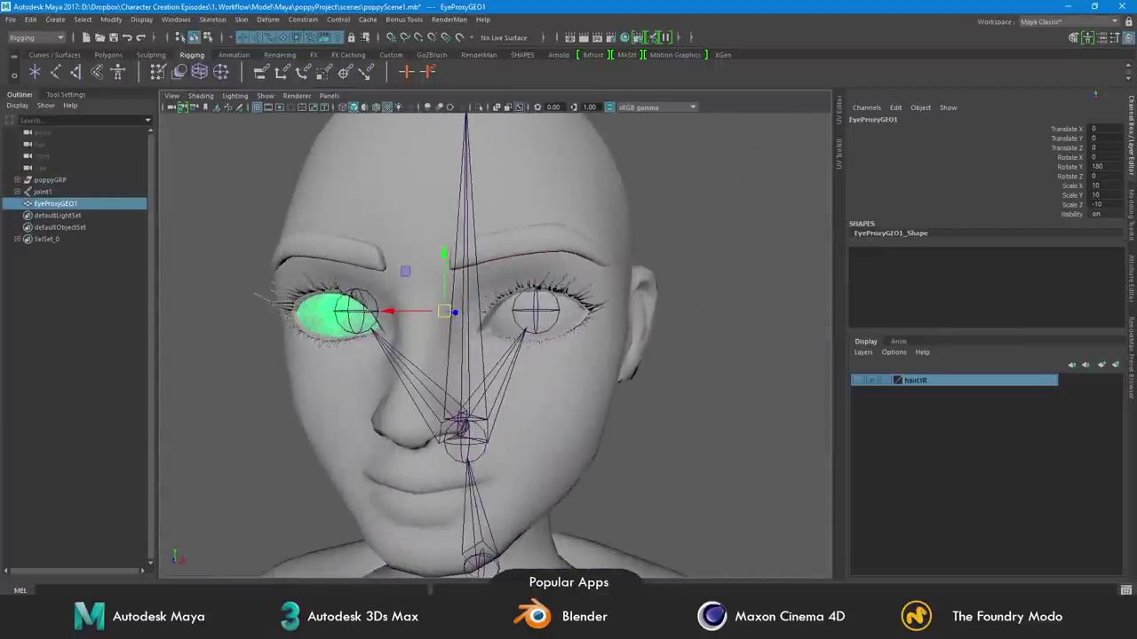
- Turn on wireframe on shaded and bind each eyeball mesh to its own eye joint with Bind Skin
{"action": "left_click", "coordinate": [200, 95]}
{"action": "left_click", "coordinate": [240, 269]}
{"action": "left_click", "coordinate": [355, 311]}
{"action": "left_click", "coordinate": [55, 204], "text": "ctrl"}
{"action": "left_click", "coordinate": [241, 19]}
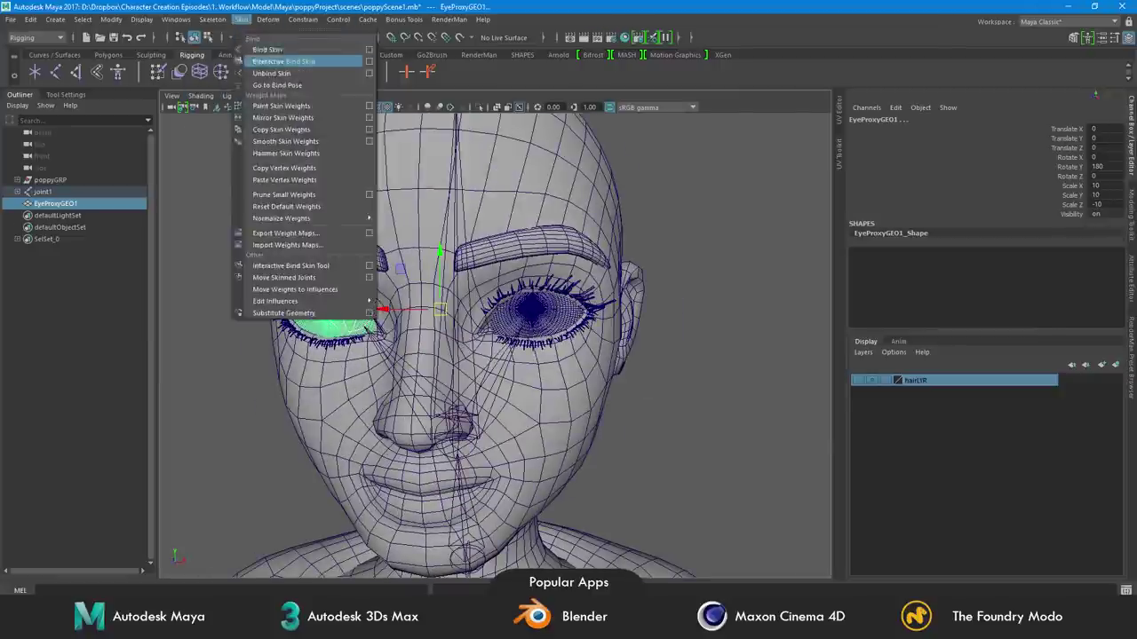
{"action": "left_click", "coordinate": [368, 50]}
{"action": "left_click", "coordinate": [674, 425]}
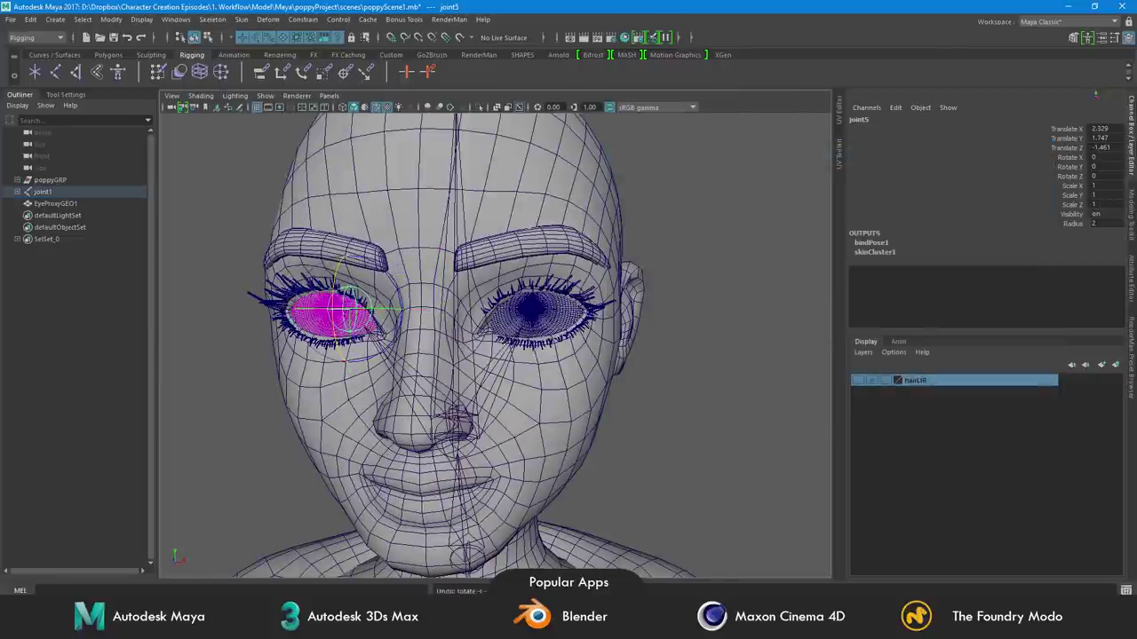
{"action": "key", "text": "g"}
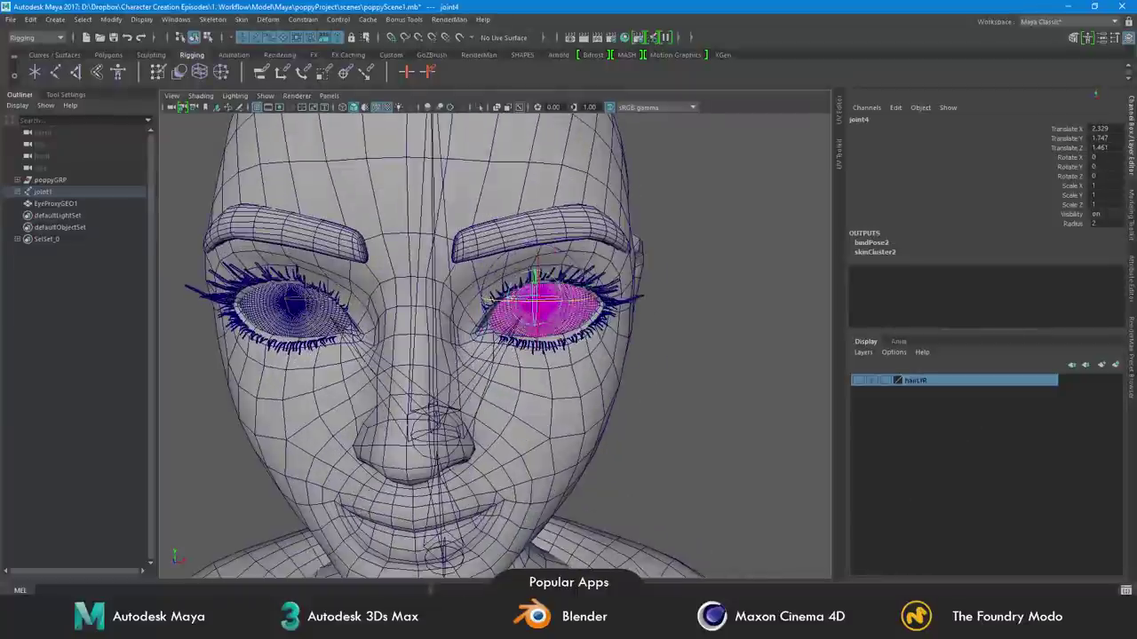
{"action": "left_click", "coordinate": [264, 96]}
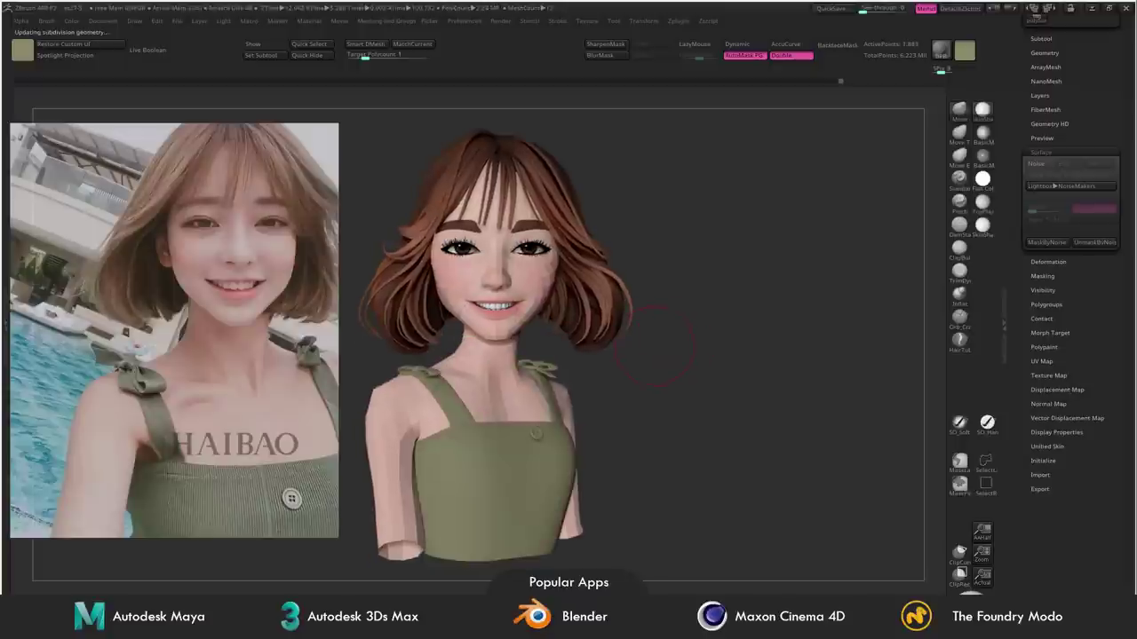
- Switch to ZBrush and toggle the Spotlight reference photo beside the bust in the green dress
{"action": "key", "text": "z"}
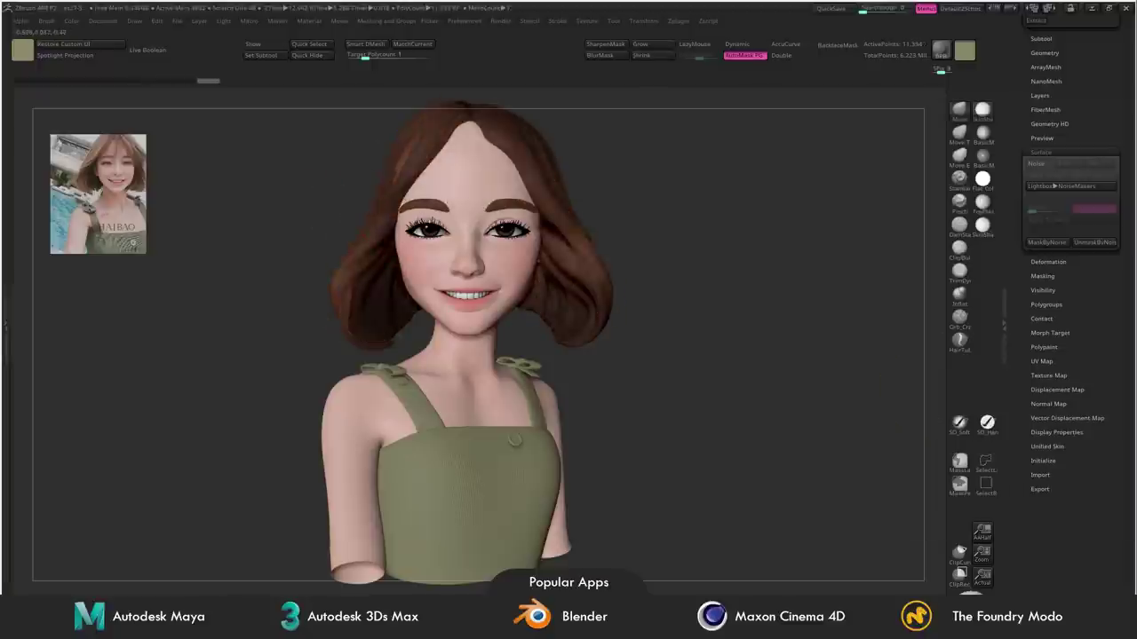
{"action": "left_click", "coordinate": [265, 44]}
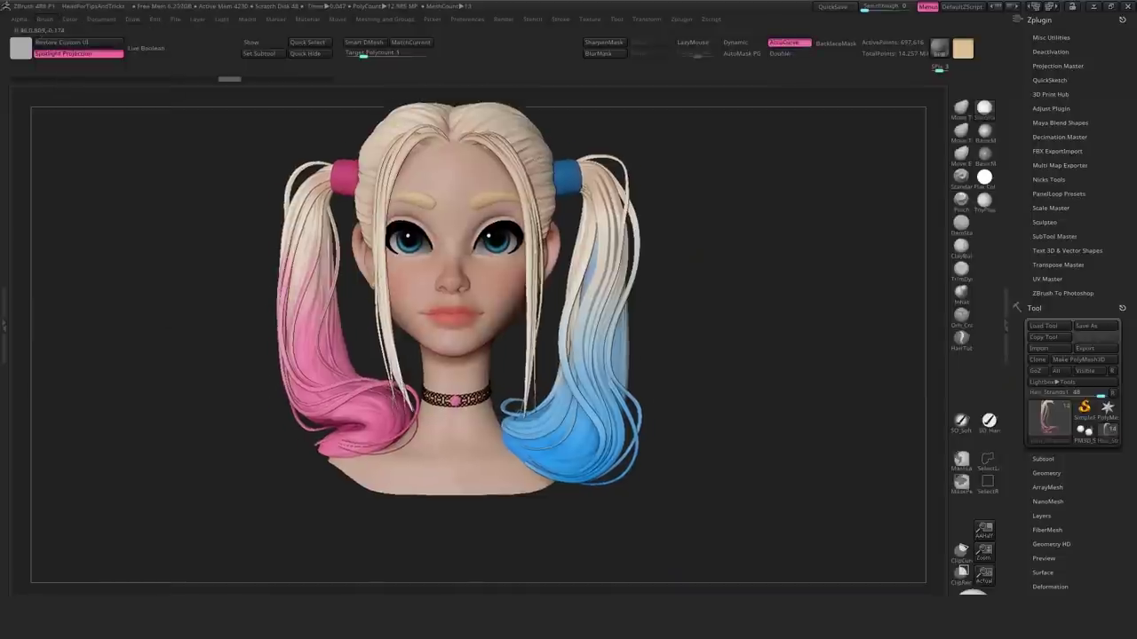
- Isolate the strands of the pink ponytail on the blonde head and frame their curled ends
{"action": "left_click_drag", "start_coordinate": [755, 356], "coordinate": [755, 267], "text": "alt"}
{"action": "left_click", "coordinate": [366, 419], "text": "ctrl+shift"}
{"action": "left_click_drag", "start_coordinate": [366, 419], "coordinate": [349, 512]}
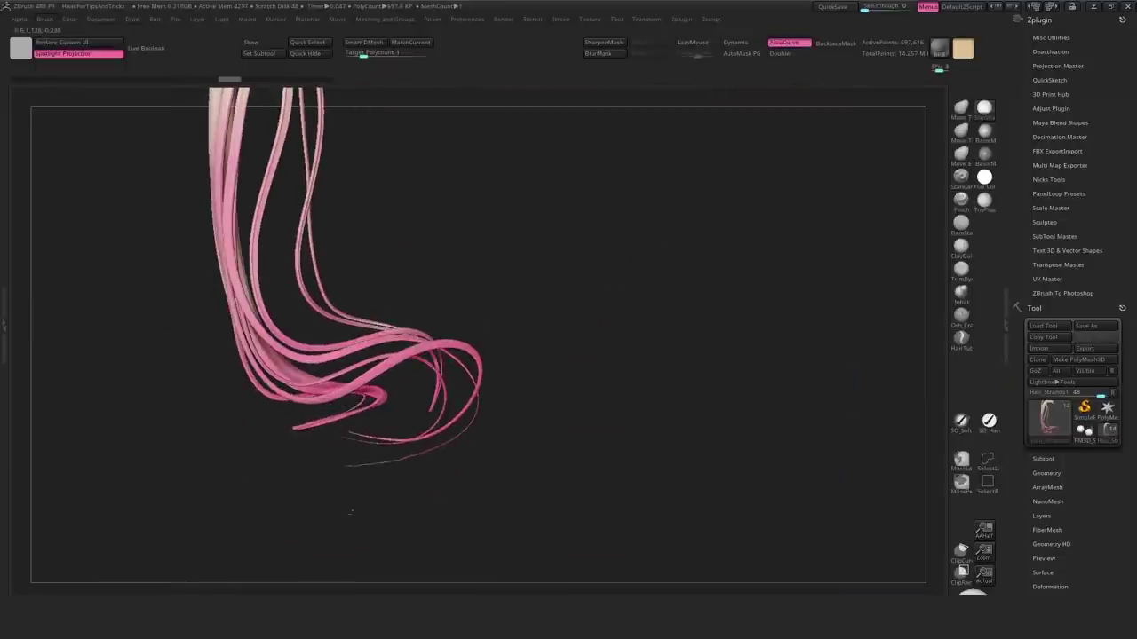
- Reshape the curled tip of the pink ponytail strands
{"action": "left_click_drag", "start_coordinate": [340, 437], "coordinate": [321, 438]}
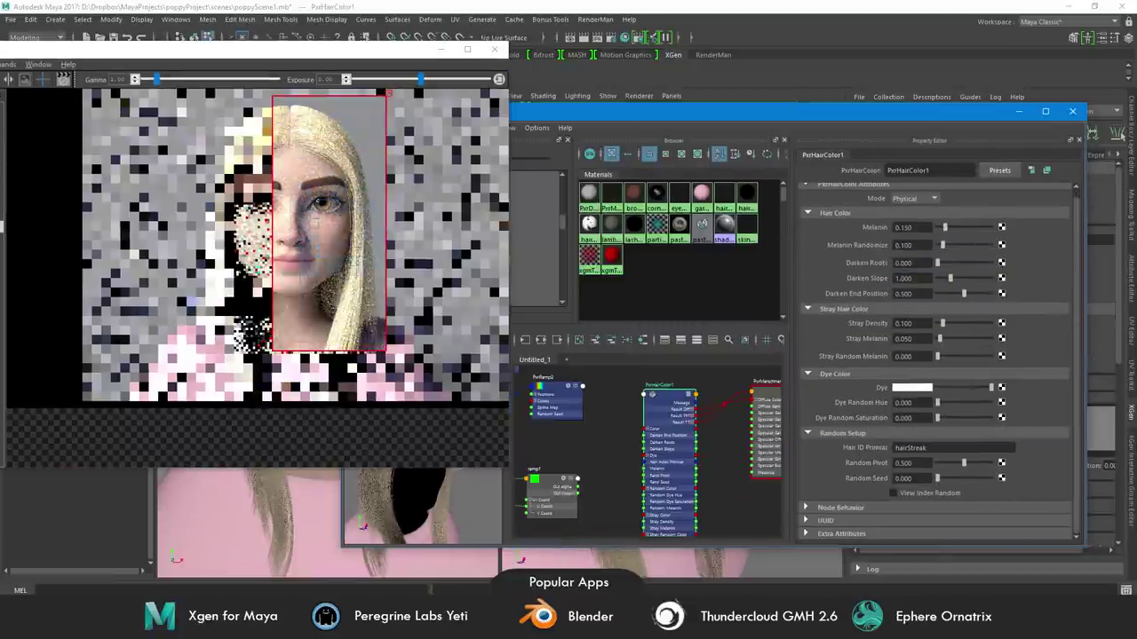
- Switch to Maya and raise the Melanin Randomize value of the PxrHairColor1 node
{"action": "left_click_drag", "start_coordinate": [942, 245], "coordinate": [955, 245]}
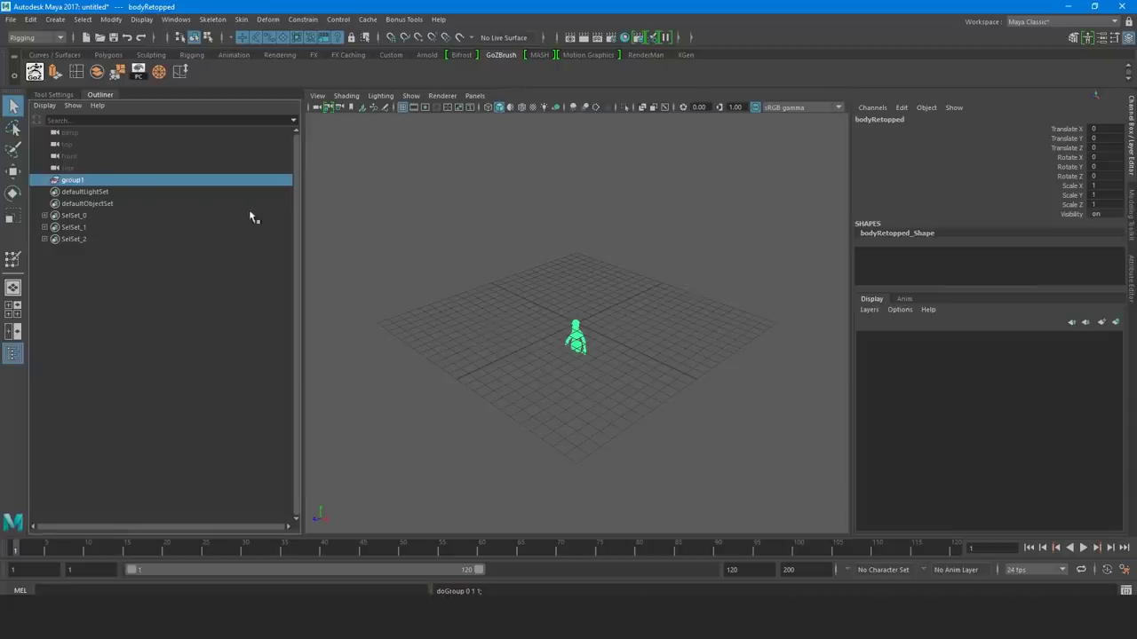
- Build a joint chain on the body from the lower chest up to the shoulder and down the arm to the wrist
{"action": "key", "text": "f"}
{"action": "key", "text": "space"}
{"action": "left_click", "coordinate": [192, 55]}
{"action": "left_click", "coordinate": [119, 71]}
{"action": "left_click", "coordinate": [510, 210]}
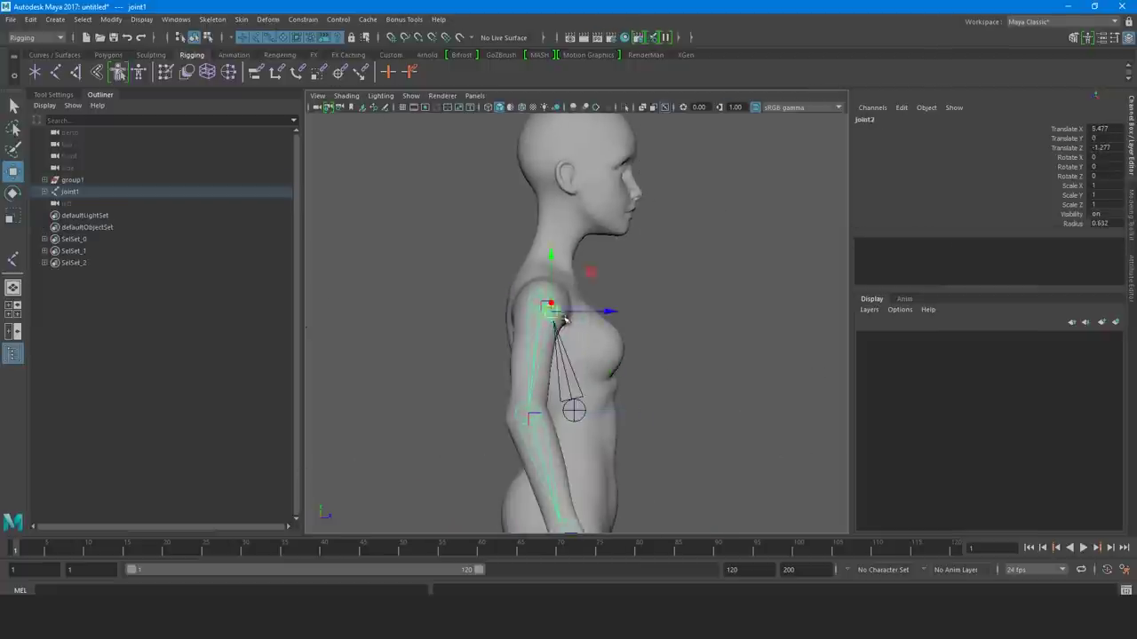
- Centre the root joint on the torso and adjust the upper chest joint's position with the Move tool
{"action": "left_click_drag", "start_coordinate": [625, 314], "coordinate": [710, 282], "text": "alt"}
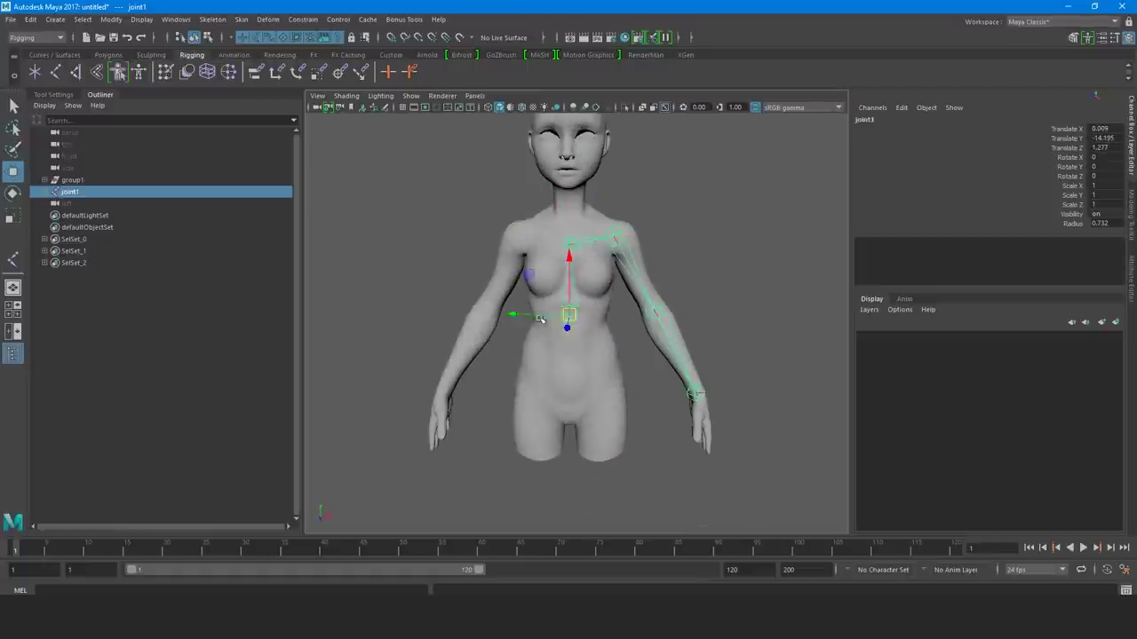
{"action": "left_click", "coordinate": [60, 98]}
{"action": "scroll", "coordinate": [577, 311], "scroll_direction": "up", "scroll_amount": 5}
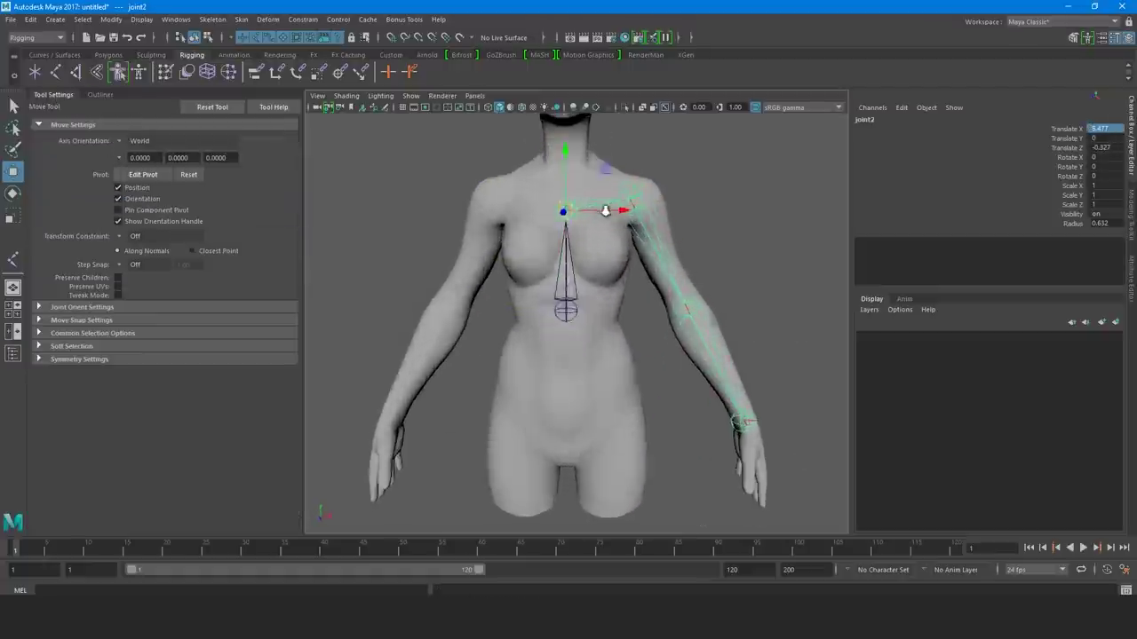
{"action": "middle_click_drag", "start_coordinate": [577, 267], "coordinate": [577, 338], "text": "alt"}
{"action": "key", "text": "space"}
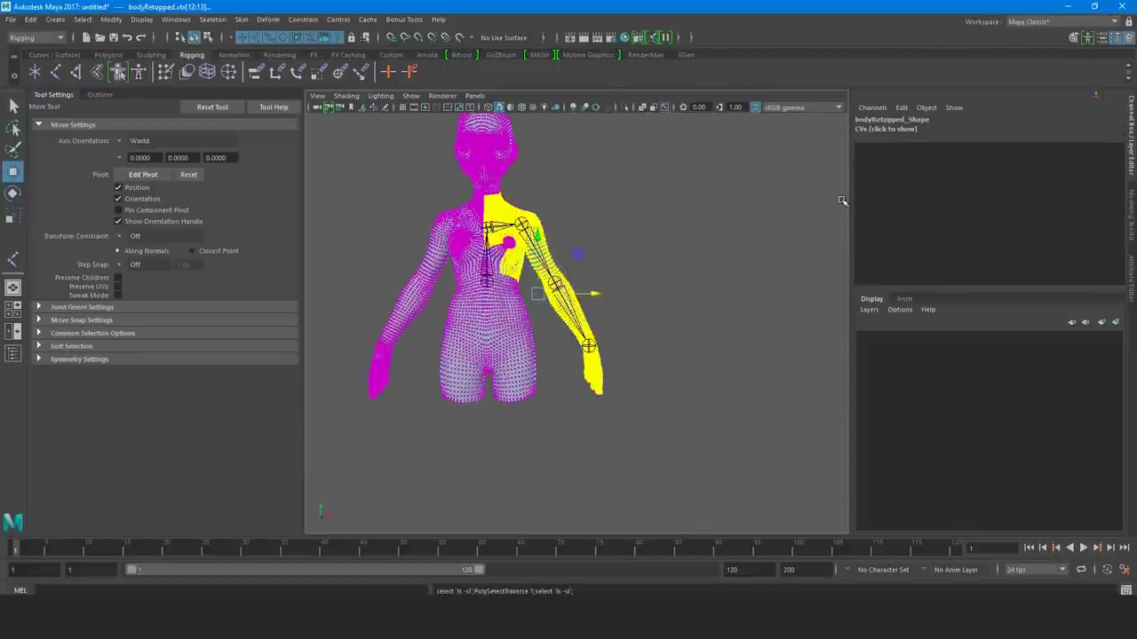
- Narrow the body's vertex selection to the shoulder and arm that contain the joints
{"action": "scroll", "coordinate": [550, 403], "scroll_direction": "up", "scroll_amount": 5}
{"action": "left_click_drag", "start_coordinate": [452, 296], "coordinate": [554, 234], "text": "alt"}
{"action": "scroll", "coordinate": [560, 236], "scroll_direction": "down", "scroll_amount": 2}
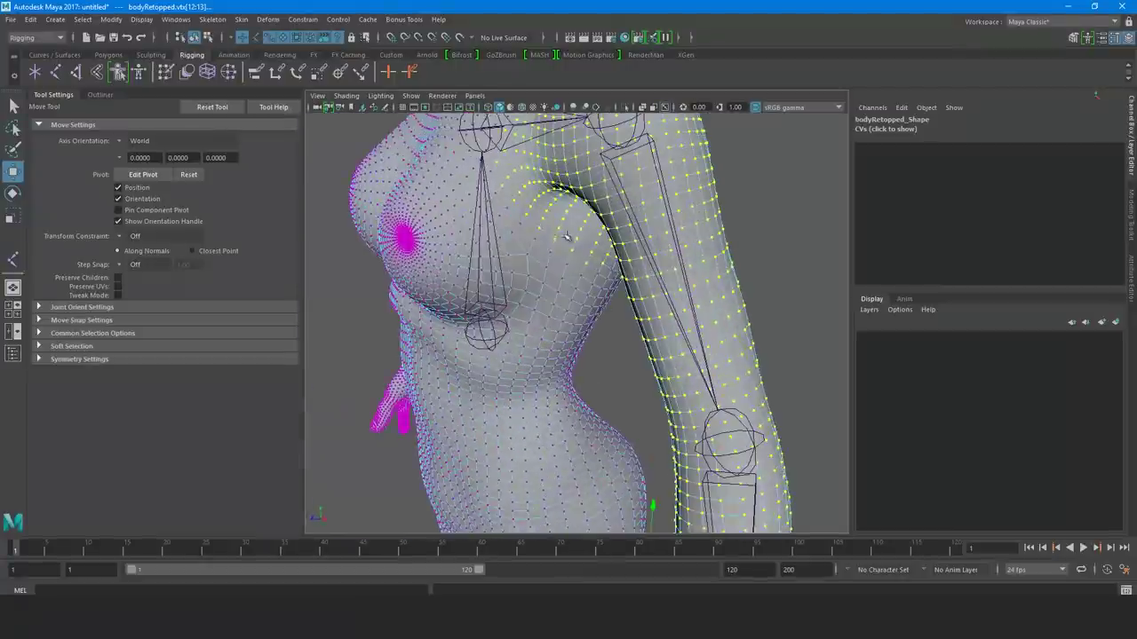
{"action": "left_click_drag", "start_coordinate": [511, 178], "coordinate": [533, 204], "text": "alt"}
{"action": "scroll", "coordinate": [532, 205], "scroll_direction": "down", "scroll_amount": 3}
{"action": "right_click_drag", "start_coordinate": [520, 228], "coordinate": [521, 186]}
- Select the whole hierarchy from joint1 to joint5 and bind the body mesh to it
{"action": "left_click", "coordinate": [100, 94]}
{"action": "left_click", "coordinate": [47, 195], "text": "shift"}
{"action": "right_click_drag", "start_coordinate": [521, 284], "coordinate": [603, 361]}
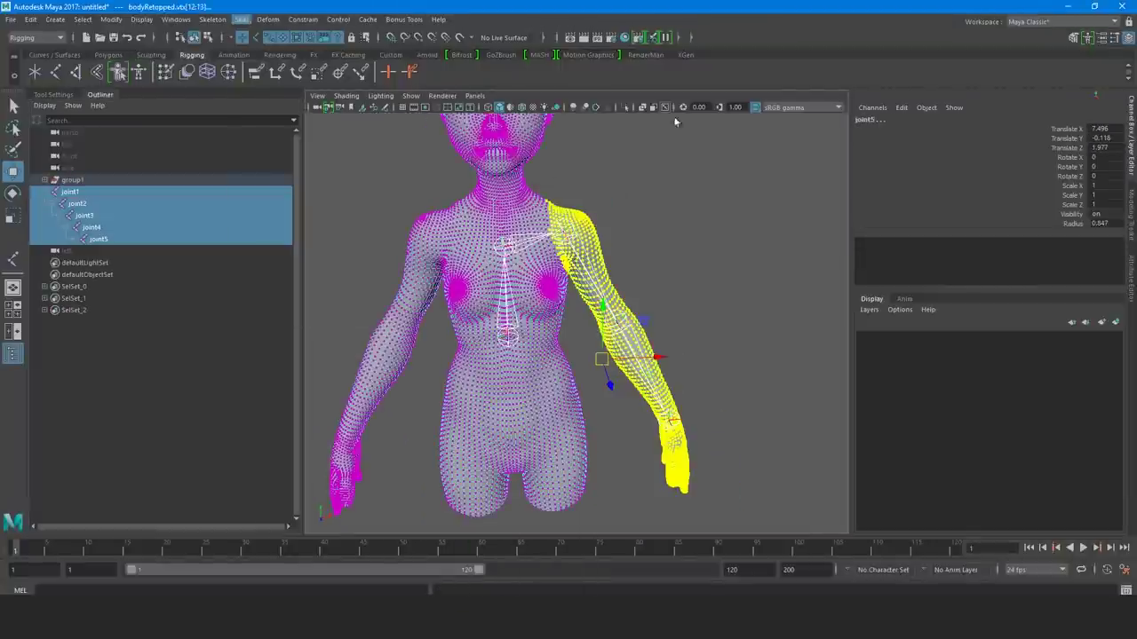
- Rotate the shoulder joint, joint3, about 34 degrees around Z to raise the bound arm
{"action": "left_click", "coordinate": [582, 238]}
{"action": "key", "text": "e"}
{"action": "left_click", "coordinate": [568, 232]}
{"action": "left_click_drag", "start_coordinate": [624, 218], "coordinate": [584, 177]}
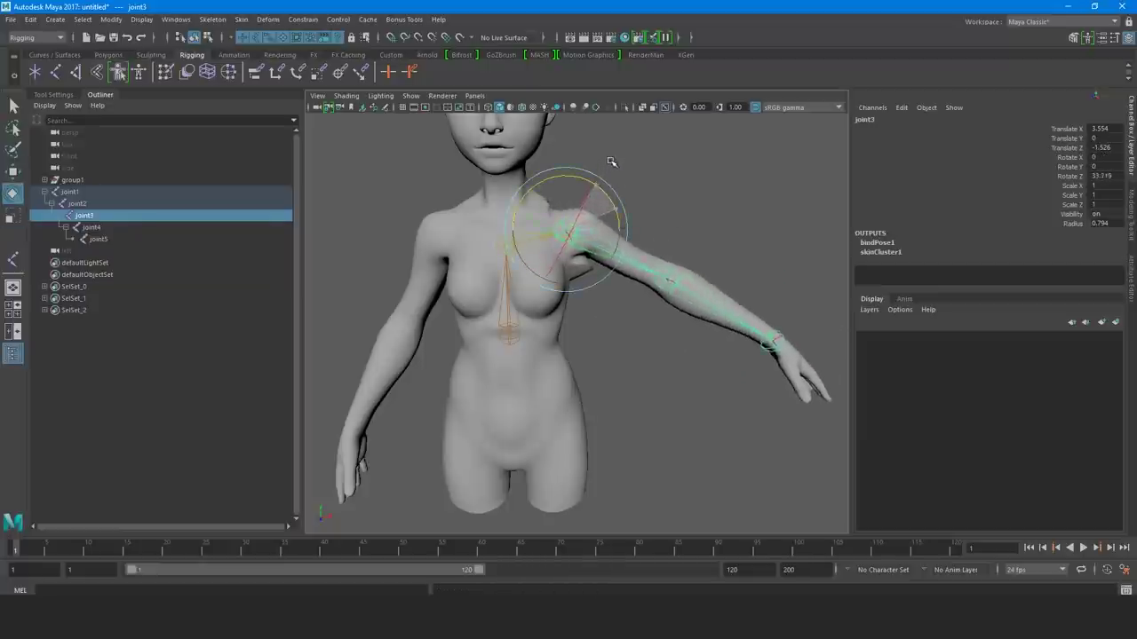
- Select the body mesh and start the Paint Skin Weights tool on the raised shoulder
{"action": "left_click", "coordinate": [533, 337]}
{"action": "left_click", "coordinate": [241, 18]}
{"action": "left_click", "coordinate": [285, 116]}
{"action": "scroll", "coordinate": [533, 266], "scroll_direction": "up", "scroll_amount": 3}
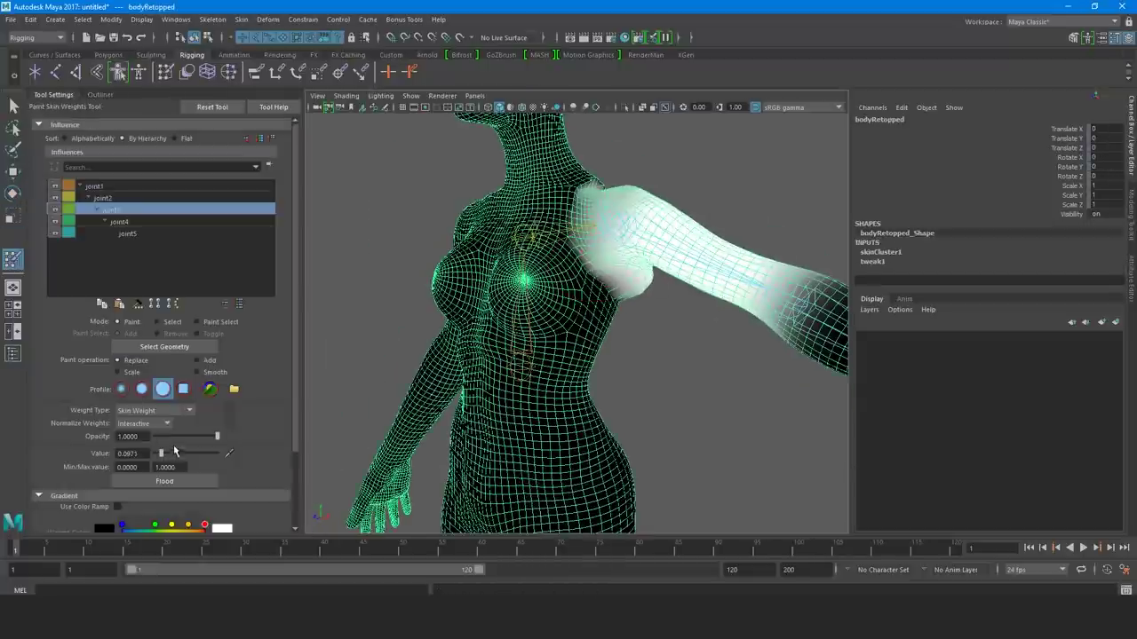
- Paint joint2's influence around the shoulder and armpit with the Add operation, opacity 0.0777 and value 1
{"action": "left_click", "coordinate": [102, 197]}
{"action": "key", "text": "ctrl+z"}
{"action": "key", "text": "ctrl+z"}
{"action": "key", "text": "ctrl+z"}
{"action": "key", "text": "ctrl+z"}
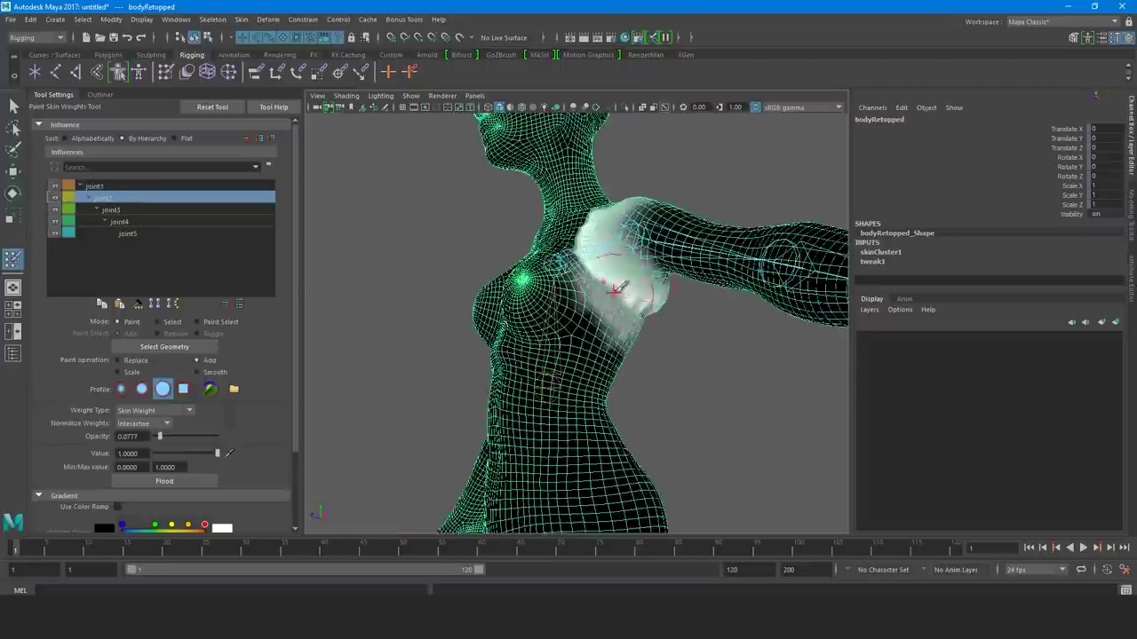
- Paint joint3's influence over the shoulder and upper arm with the Add operation at opacity 0.0777
{"action": "key", "text": "ctrl+z"}
{"action": "key", "text": "ctrl+z"}
{"action": "key", "text": "ctrl+z"}
{"action": "key", "text": "ctrl+z"}
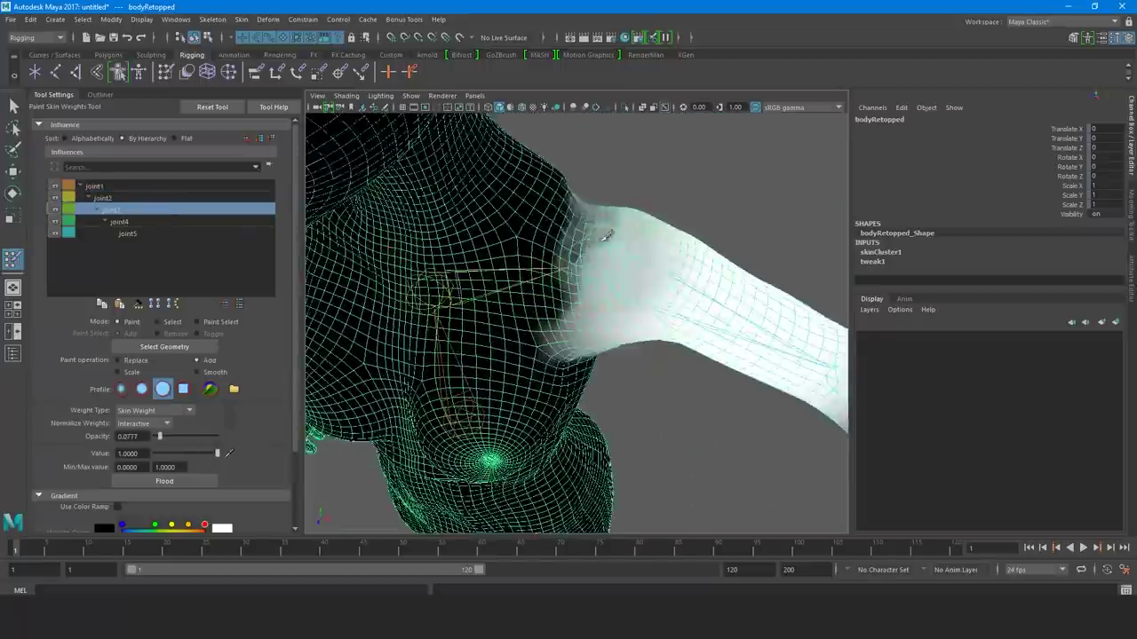
- Set the weight brush opacity to 1 and refine the joint2 and joint3 weights around the shoulder
{"action": "key", "text": "ctrl+z"}
{"action": "key", "text": "ctrl+z"}
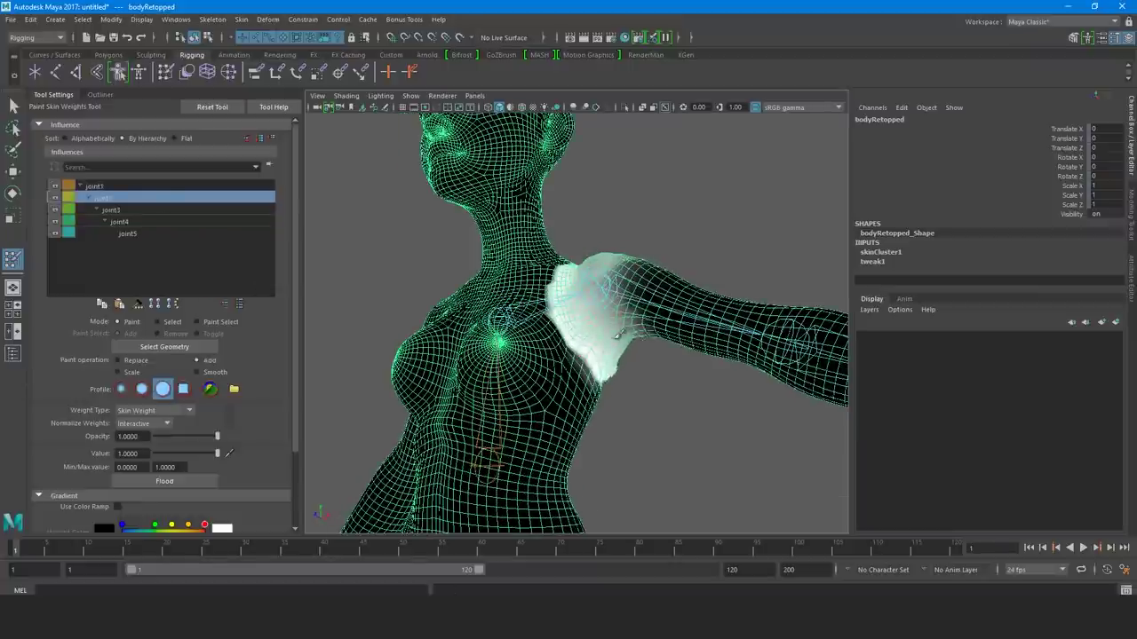
{"action": "key", "text": "ctrl+z"}
{"action": "key", "text": "ctrl+z"}
{"action": "key", "text": "ctrl+z"}
{"action": "key", "text": "ctrl+z"}
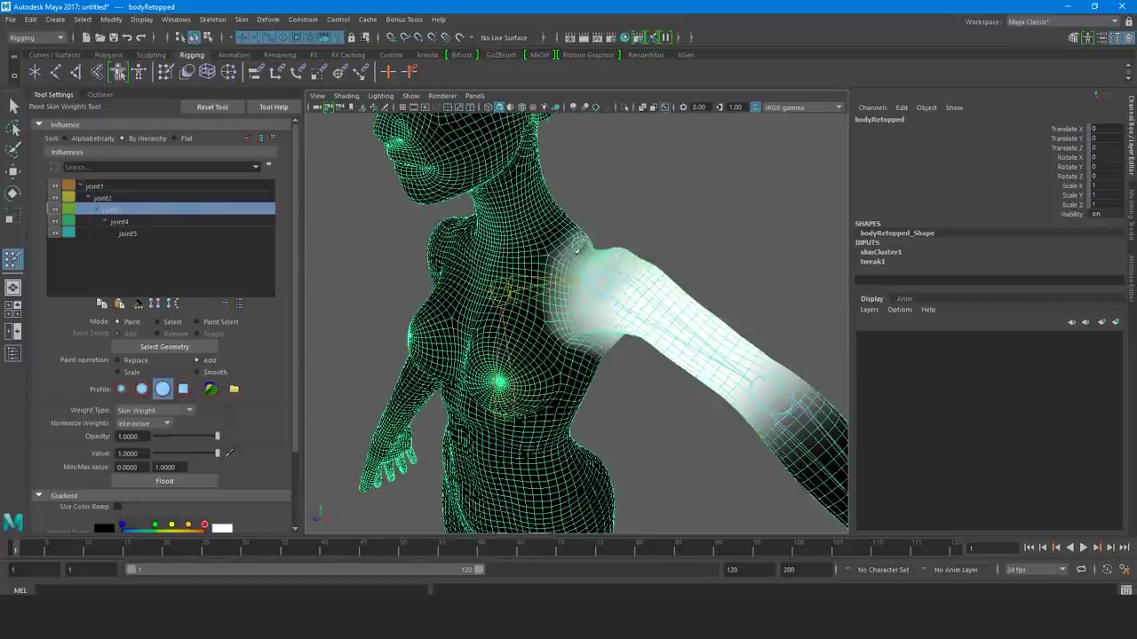
- Finish painting the shoulder weights and parent joint1 under group1
{"action": "key", "text": "ctrl+z"}
{"action": "key", "text": "ctrl+z"}
{"action": "key", "text": "ctrl+z"}
{"action": "key", "text": "ctrl+z"}
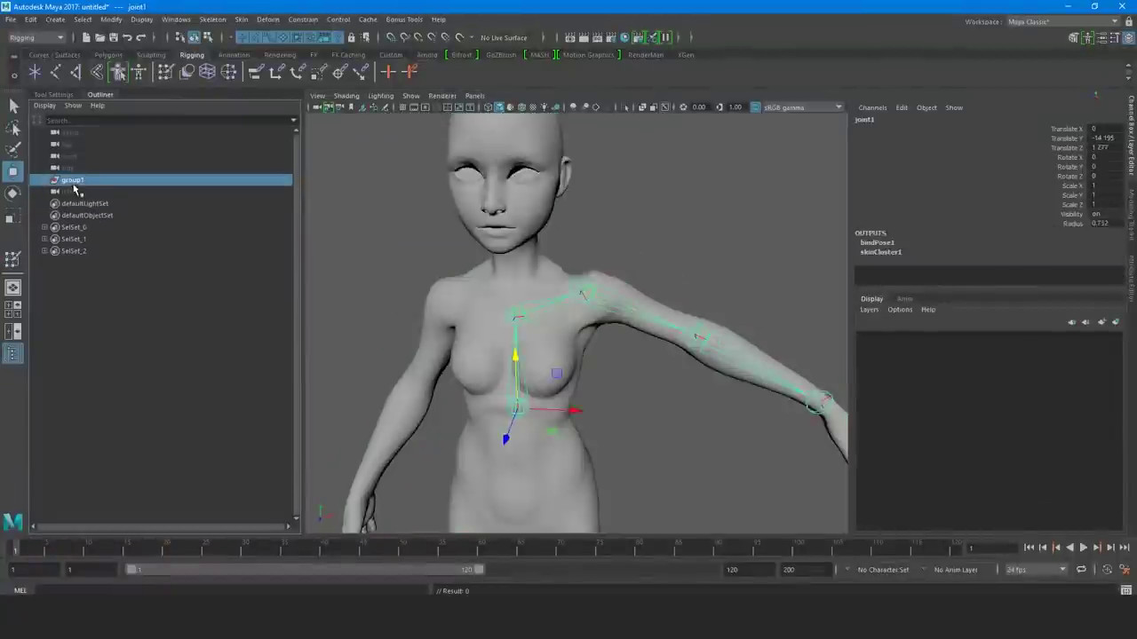
- Select group1 and send the posed body mesh to ZBrush with GoZ
{"action": "key", "text": "ctrl+z"}
{"action": "key", "text": "ctrl+z"}
{"action": "key", "text": "ctrl+z"}
{"action": "left_click", "coordinate": [47, 182]}
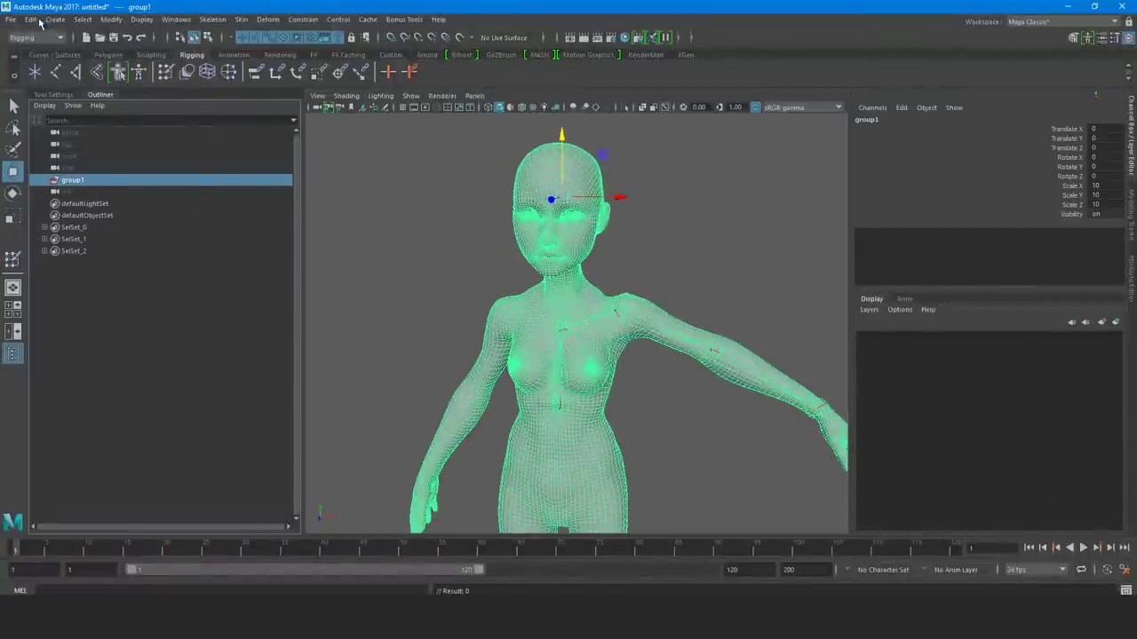
{"action": "key", "text": "ctrl+z"}
{"action": "key", "text": "ctrl+z"}
{"action": "left_click", "coordinate": [34, 72]}
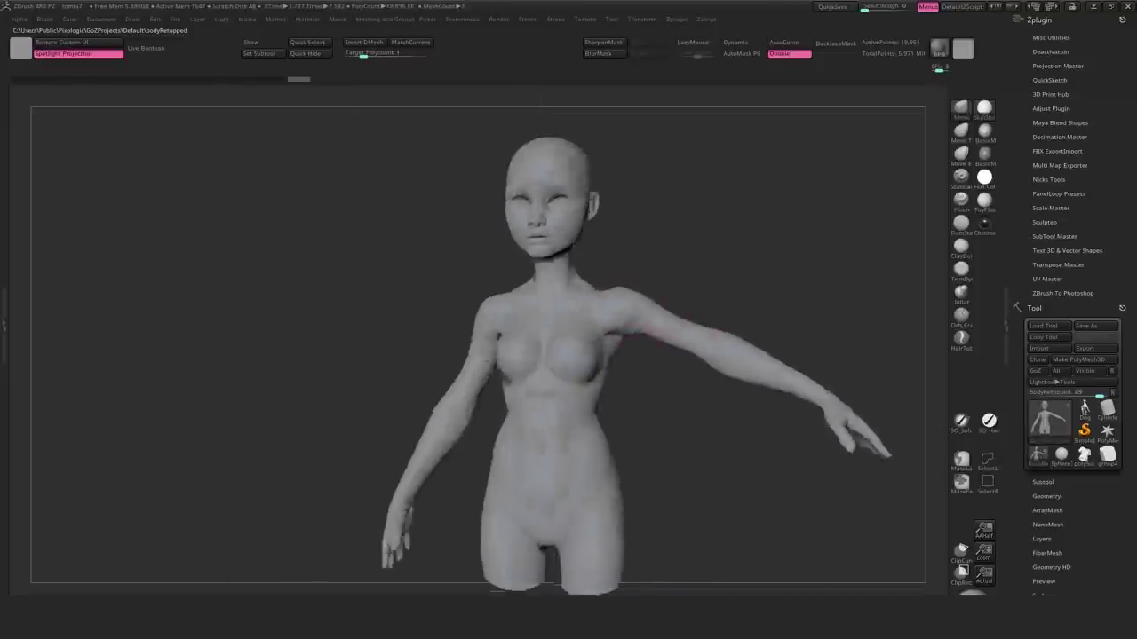
- Inspect the posed body with the PolyFrame and polygroup display switched on and off
{"action": "right_click_drag", "start_coordinate": [616, 282], "coordinate": [679, 386]}
{"action": "key", "text": "shift+f"}
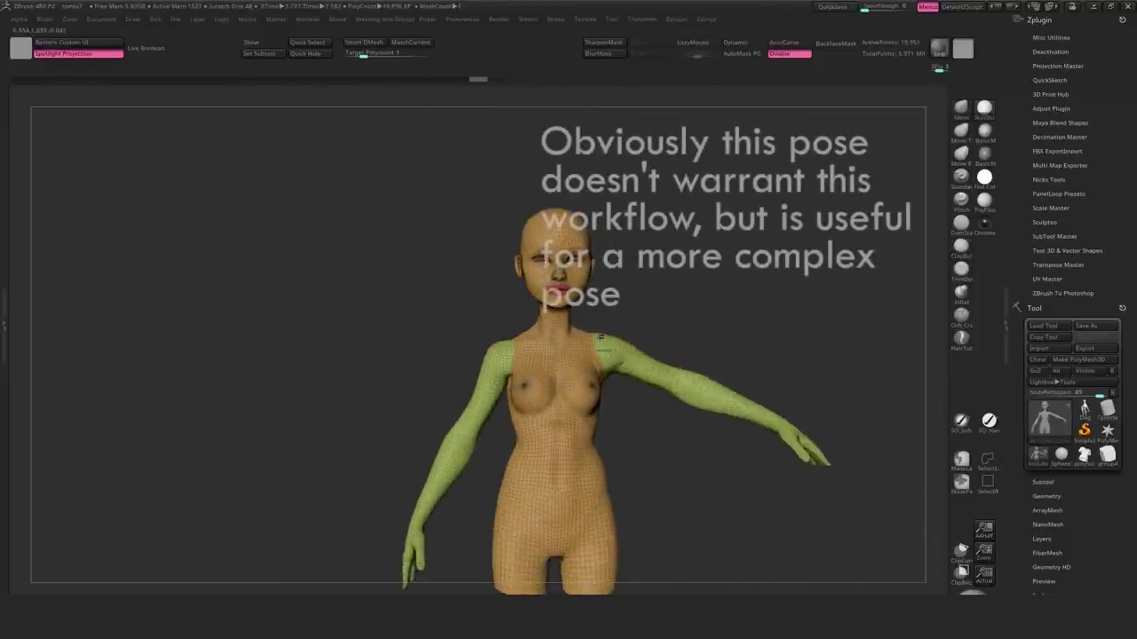
{"action": "key", "text": "shift+f"}
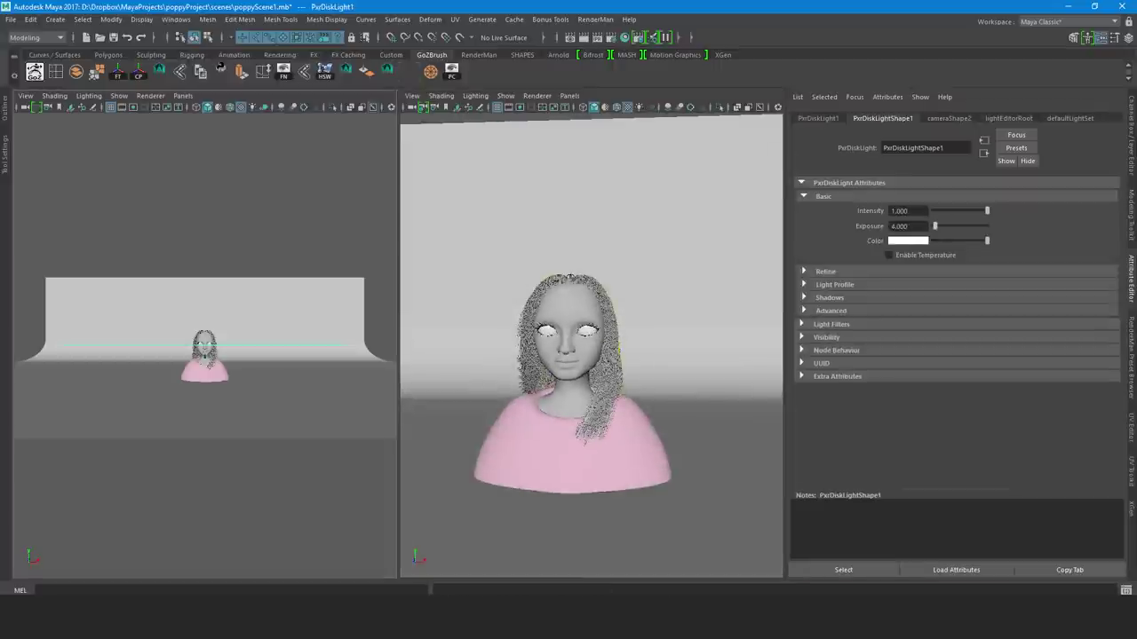
- Switch to Maya, set PxrDiskLight1's exposure to 3 and toggle its light link to Brows_base_lambertSG
{"action": "mouse_move", "coordinate": [204, 373]}
{"action": "left_mouse_down", "text": "alt"}
{"action": "mouse_move", "coordinate": [165, 374]}
{"action": "mouse_move", "coordinate": [204, 371]}
{"action": "left_mouse_up", "text": "alt"}
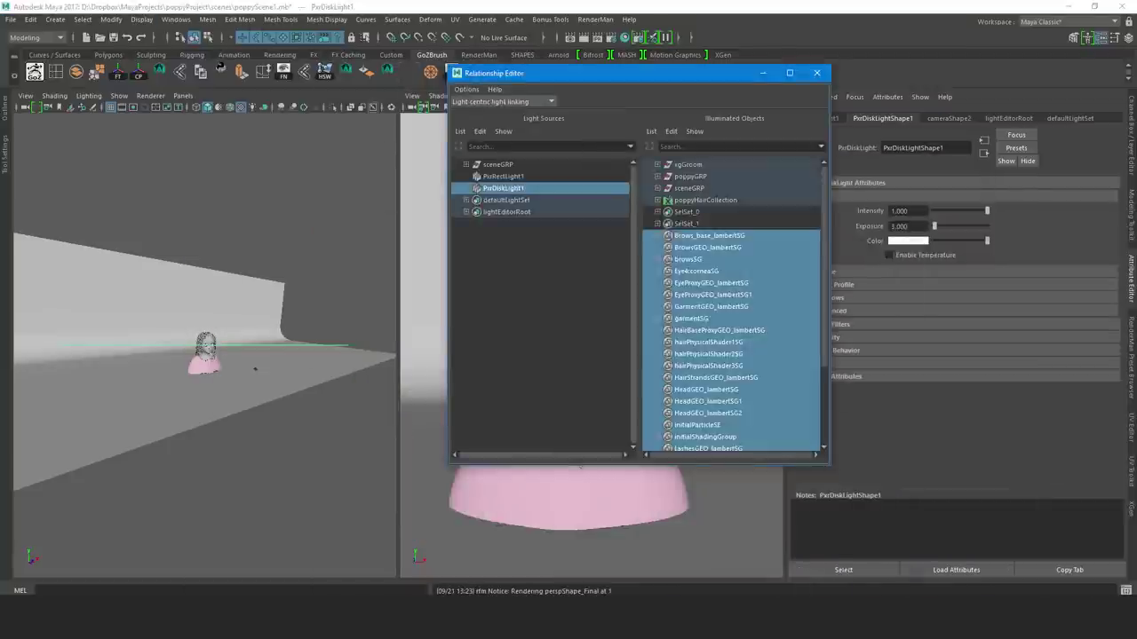
{"action": "left_click", "coordinate": [706, 235]}
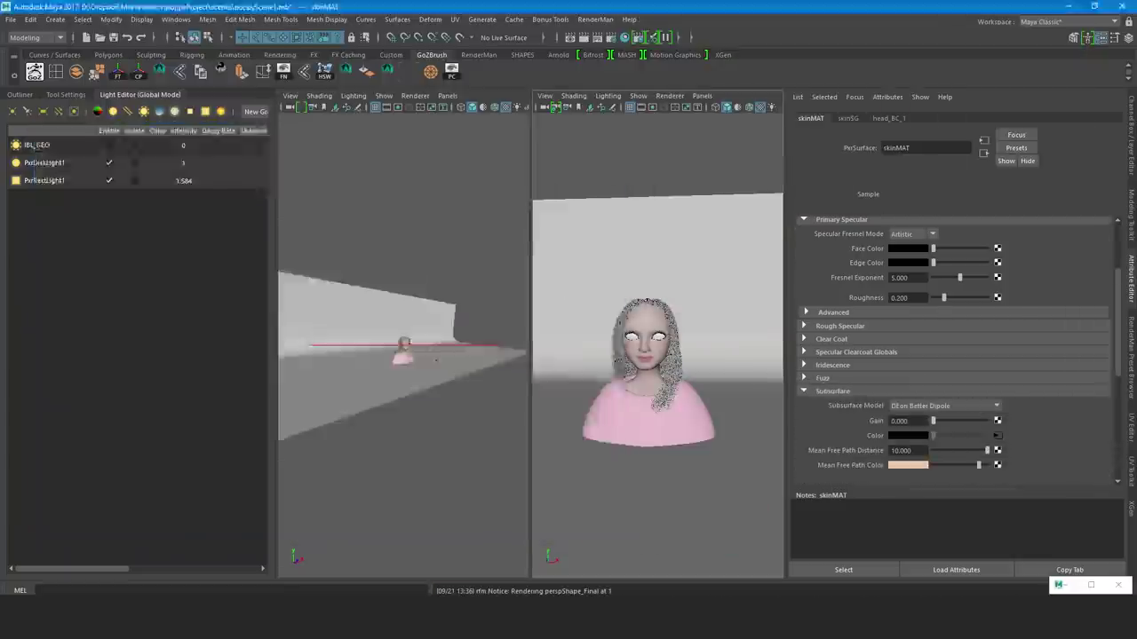
{"action": "left_click", "coordinate": [205, 145]}
{"action": "key", "text": "Escape"}
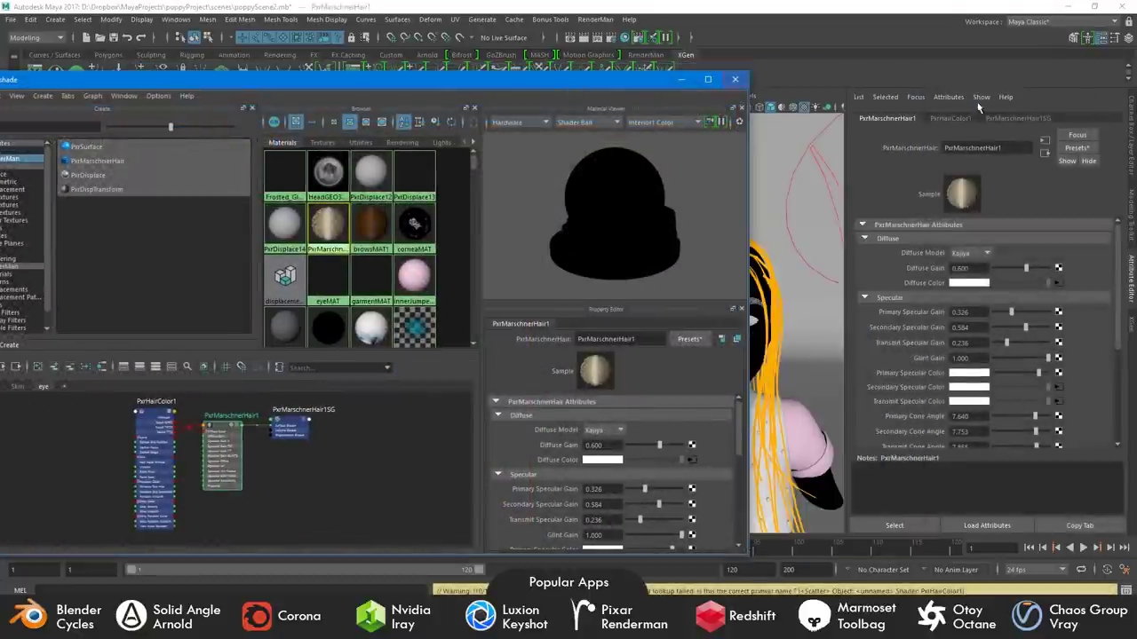
- Add the RenderMan attribute Matte ID 0 to the PxrMarschnerHair1 material
{"action": "left_click", "coordinate": [949, 96]}
{"action": "mouse_move", "coordinate": [963, 147]}
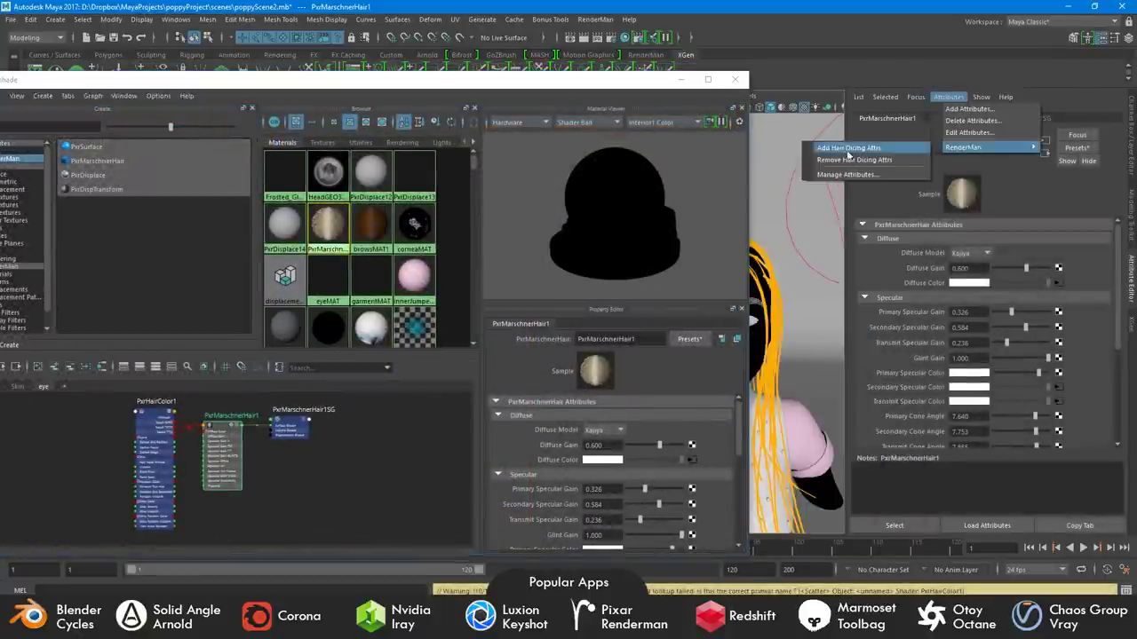
{"action": "left_click", "coordinate": [871, 177]}
{"action": "scroll", "coordinate": [413, 308], "scroll_direction": "down", "scroll_amount": 5}
{"action": "left_click", "coordinate": [412, 308]}
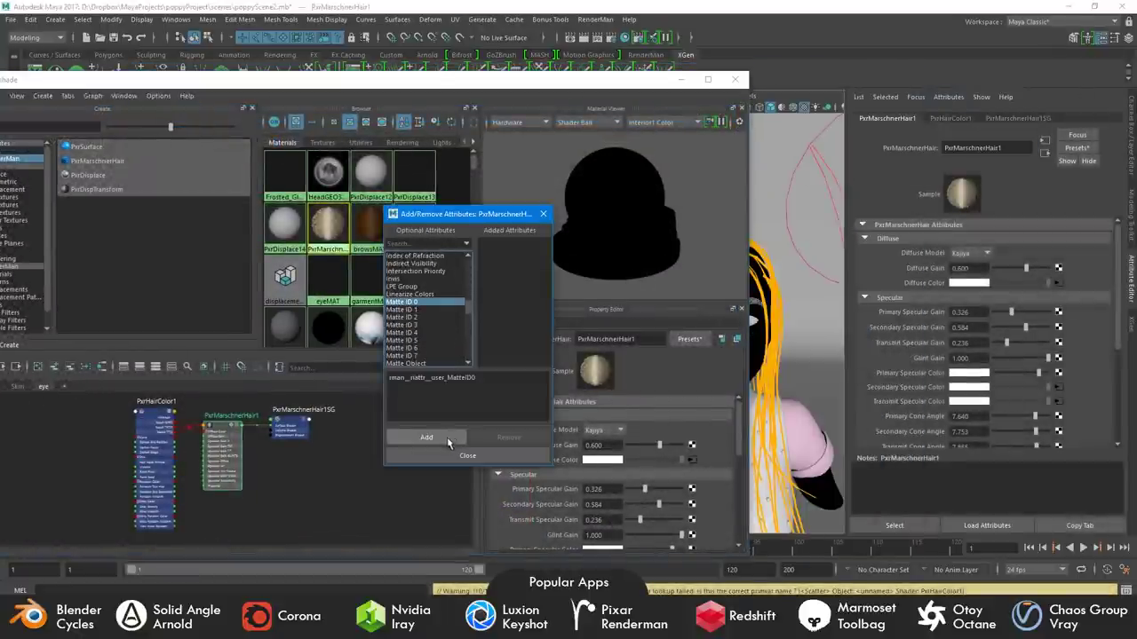
{"action": "left_click", "coordinate": [447, 437]}
{"action": "left_click", "coordinate": [467, 455]}
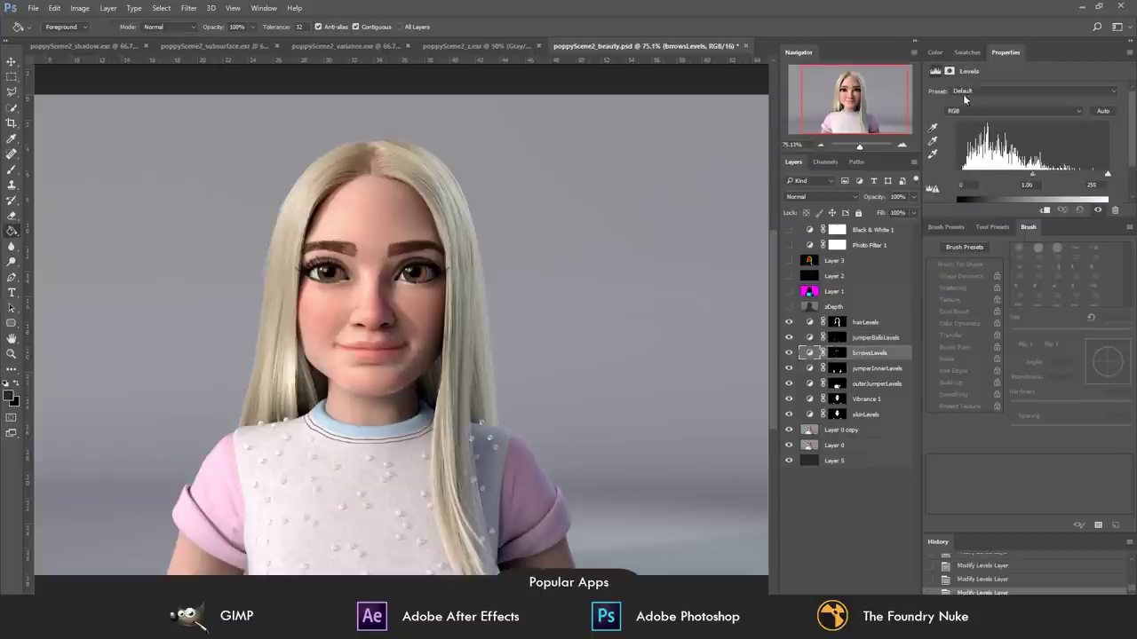
- Switch to Photoshop, brighten the eyebrows through their Levels layer's white and midtone inputs, and select the skinLevels layer
{"action": "left_click_drag", "start_coordinate": [1107, 175], "coordinate": [1039, 176]}
{"action": "left_click_drag", "start_coordinate": [1035, 174], "coordinate": [1012, 174]}
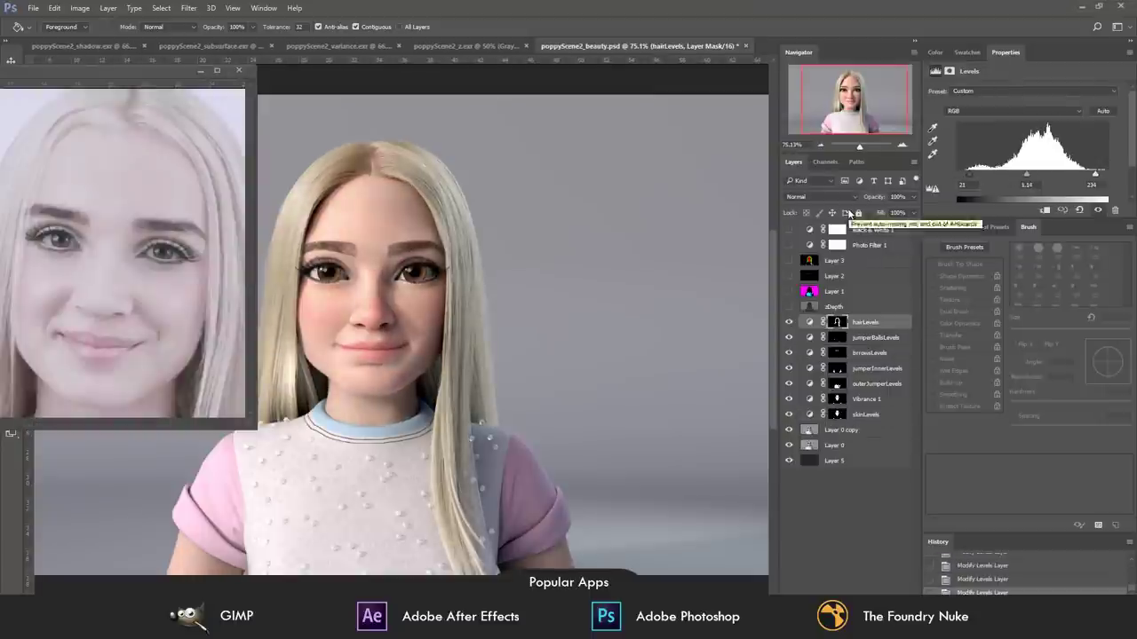
{"action": "left_click", "coordinate": [866, 414]}
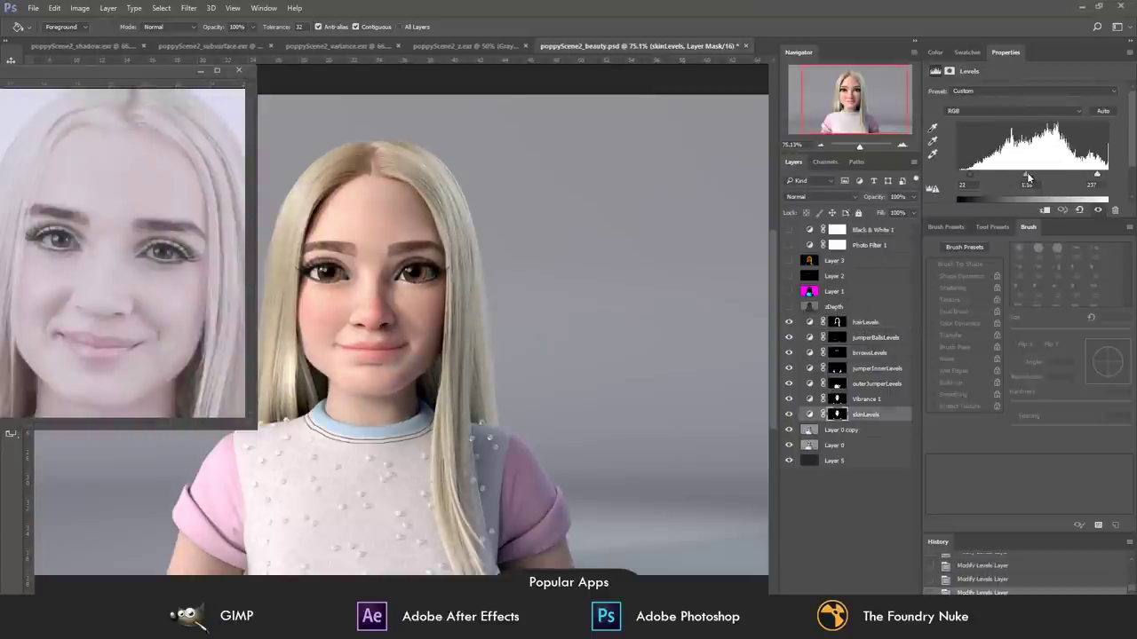
- Add a Vibrance adjustment layer masked to the hair and set its vibrance to +9
{"action": "left_click", "coordinate": [854, 589]}
{"action": "left_click", "coordinate": [835, 435]}
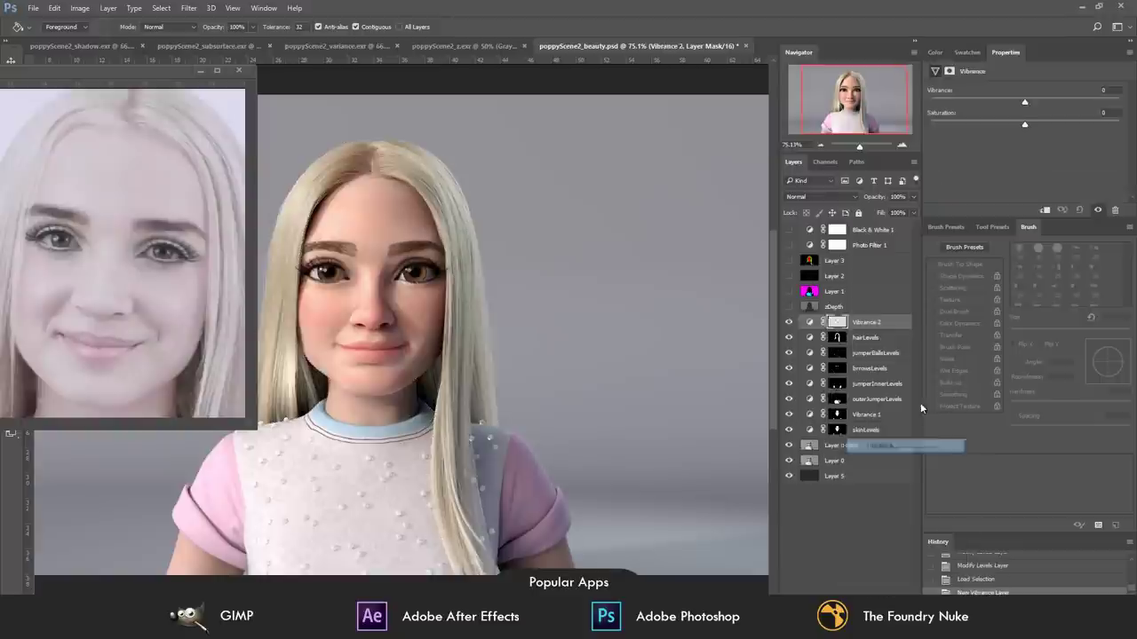
{"action": "left_click_drag", "start_coordinate": [1051, 107], "coordinate": [1026, 128]}
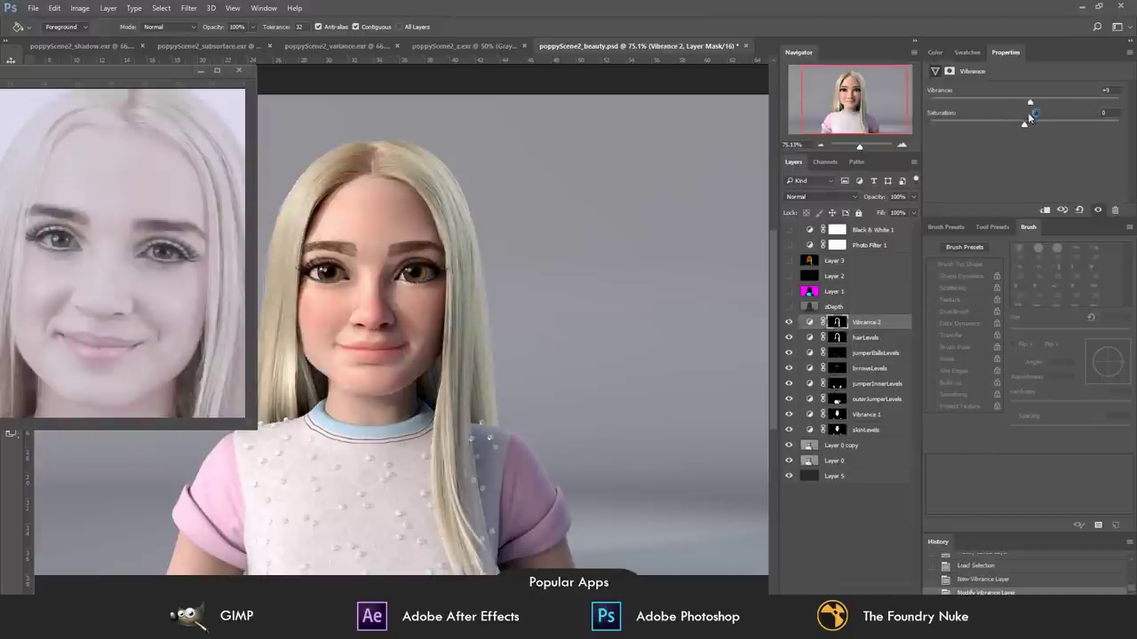
- Show the Photo Filter 1 layer, apply Cooling Filter (80) and switch it to another filter preset
{"action": "left_click", "coordinate": [834, 243]}
{"action": "left_click", "coordinate": [1039, 91]}
{"action": "left_click", "coordinate": [992, 101]}
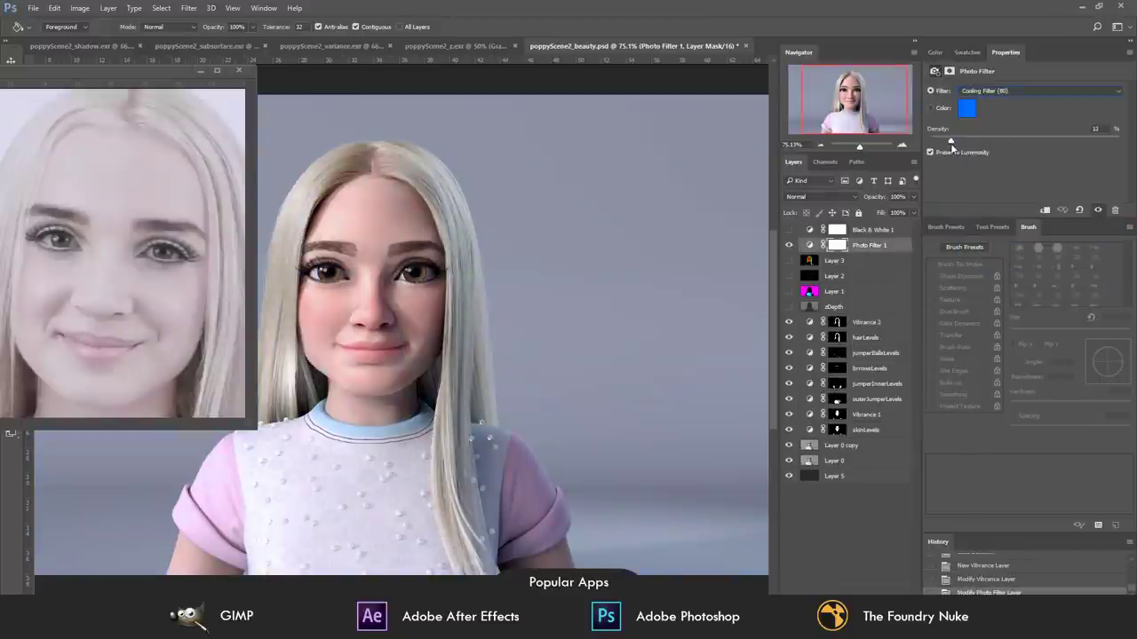
{"action": "left_click", "coordinate": [1039, 90]}
{"action": "left_click", "coordinate": [972, 158]}
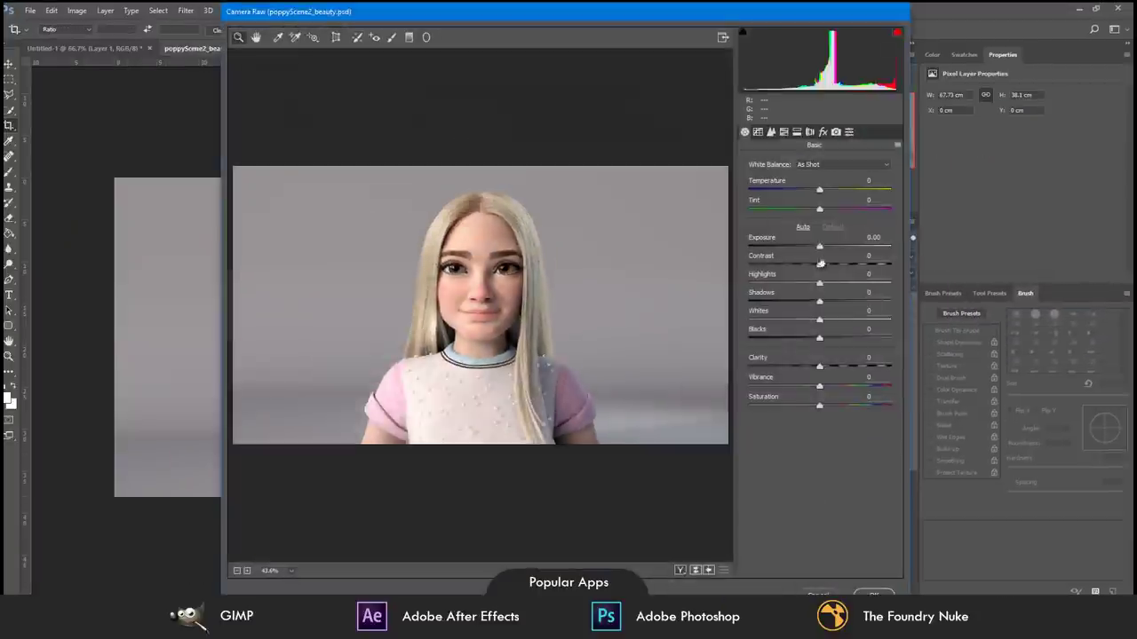
- Apply Camera Raw with exposure +0.40, contrast -31, highlights -87, whites +38, blacks +43 and clarity -3, and raise the shadows
{"action": "left_click_drag", "start_coordinate": [819, 247], "coordinate": [797, 264]}
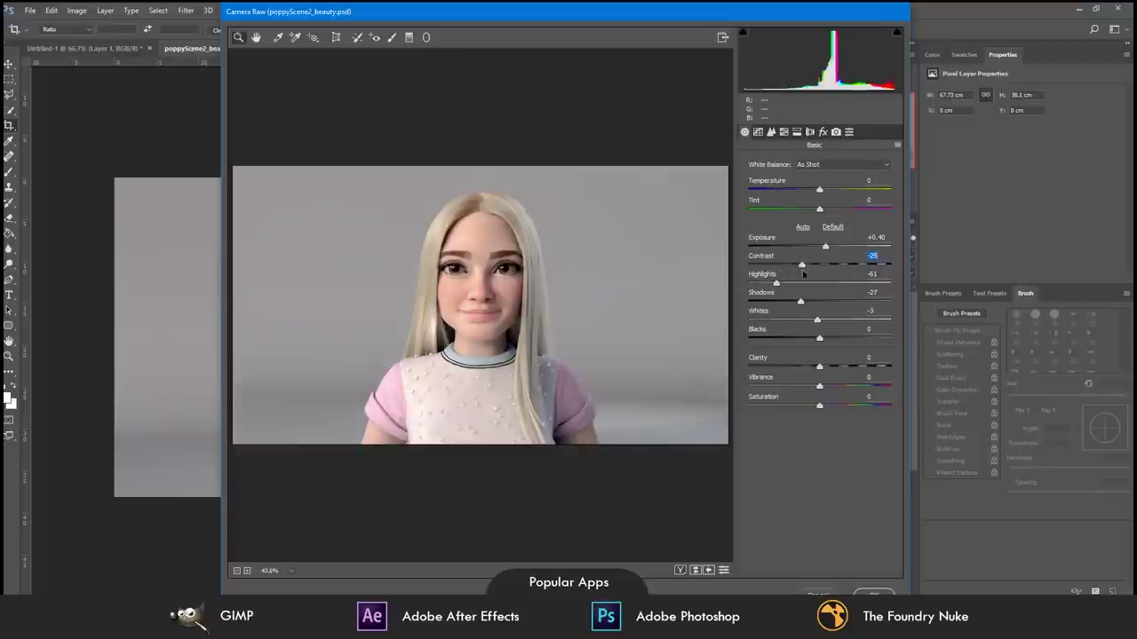
{"action": "left_click_drag", "start_coordinate": [817, 320], "coordinate": [816, 366]}
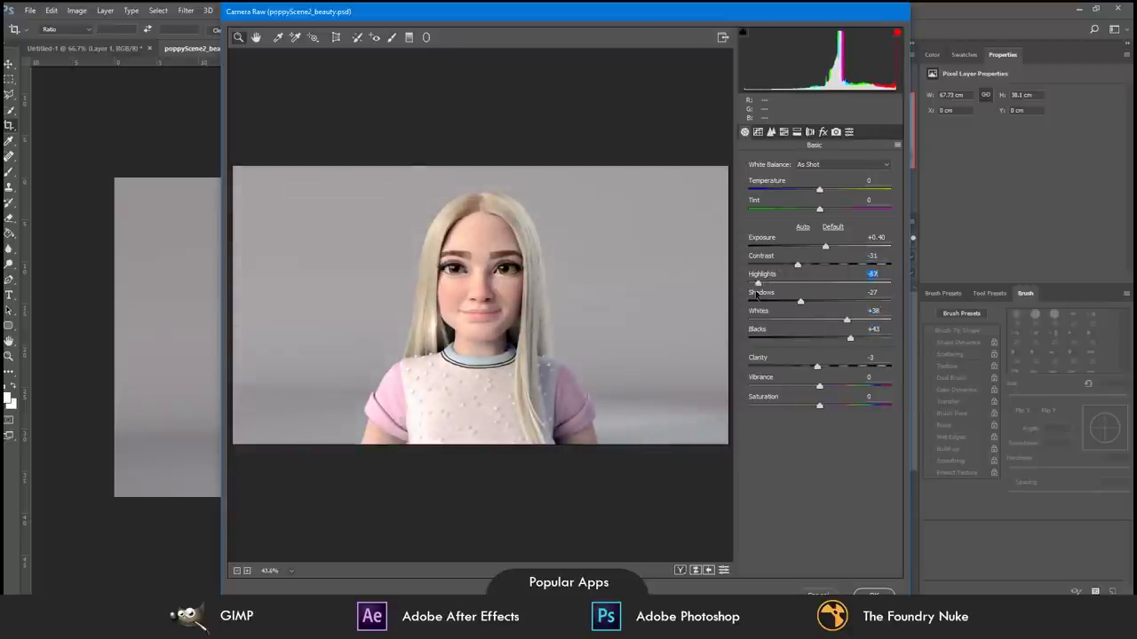
{"action": "left_click_drag", "start_coordinate": [800, 302], "coordinate": [811, 304]}
{"action": "key", "text": "Return"}
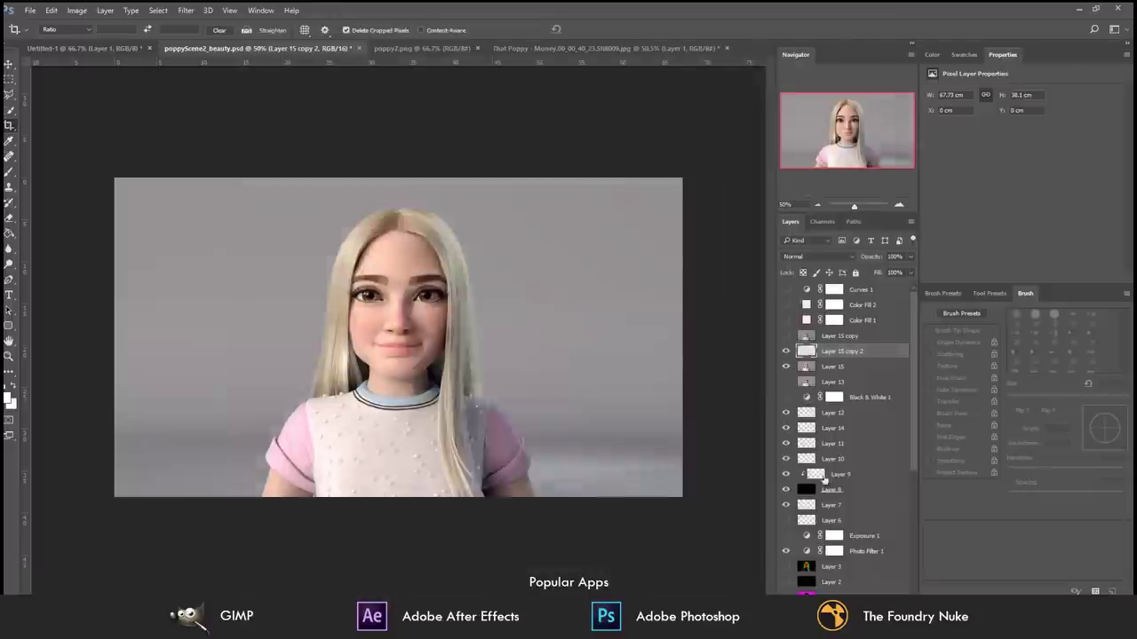
- Show the Curves 1, Color Fill 2 and Color Fill 1 layers and run the Camera Raw filter again on the portrait
{"action": "left_click", "coordinate": [861, 292]}
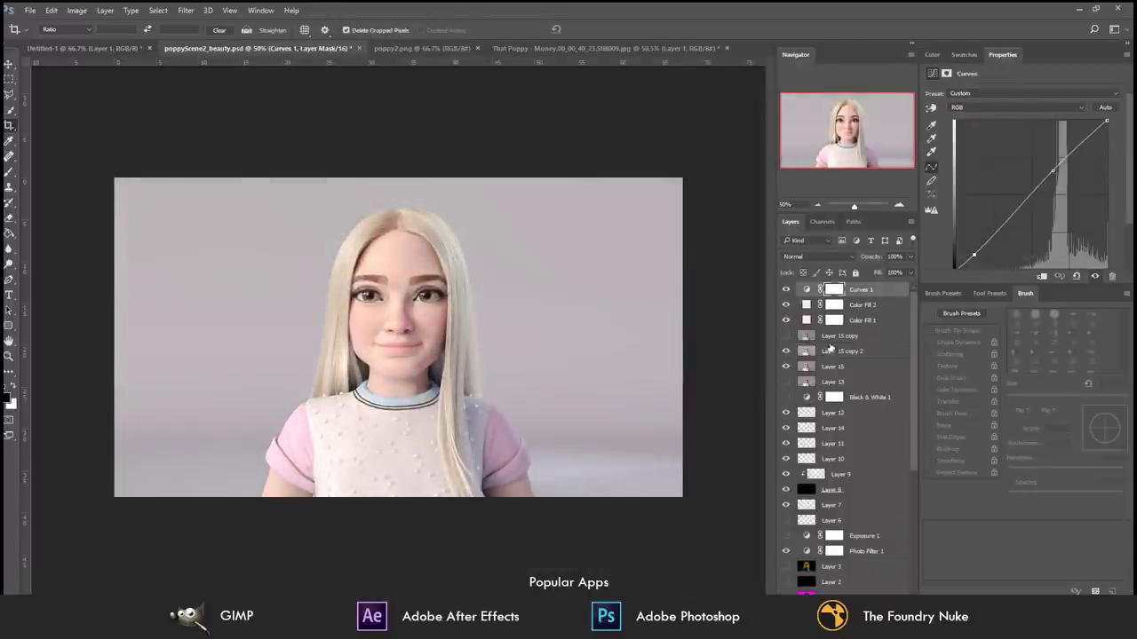
{"action": "key", "text": "ctrl+shift+alt+e"}
{"action": "key", "text": "ctrl+shift+a"}
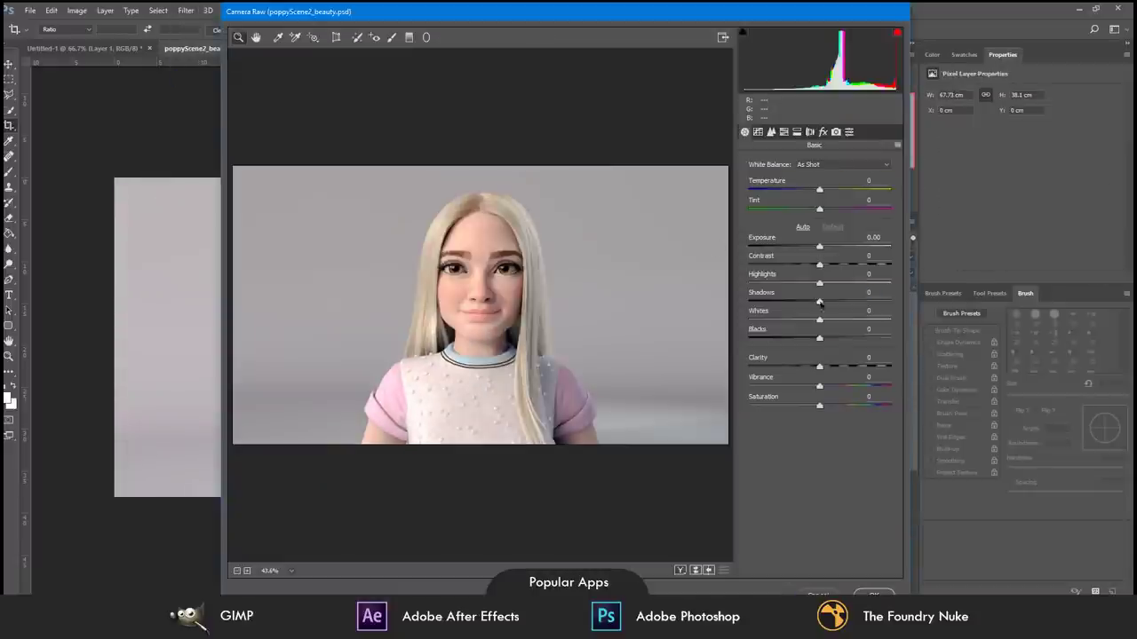
{"action": "key", "text": "Return"}
- Add a Brightness/Contrast adjustment layer above Curves 1
{"action": "left_click", "coordinate": [861, 290]}
{"action": "left_click", "coordinate": [857, 590]}
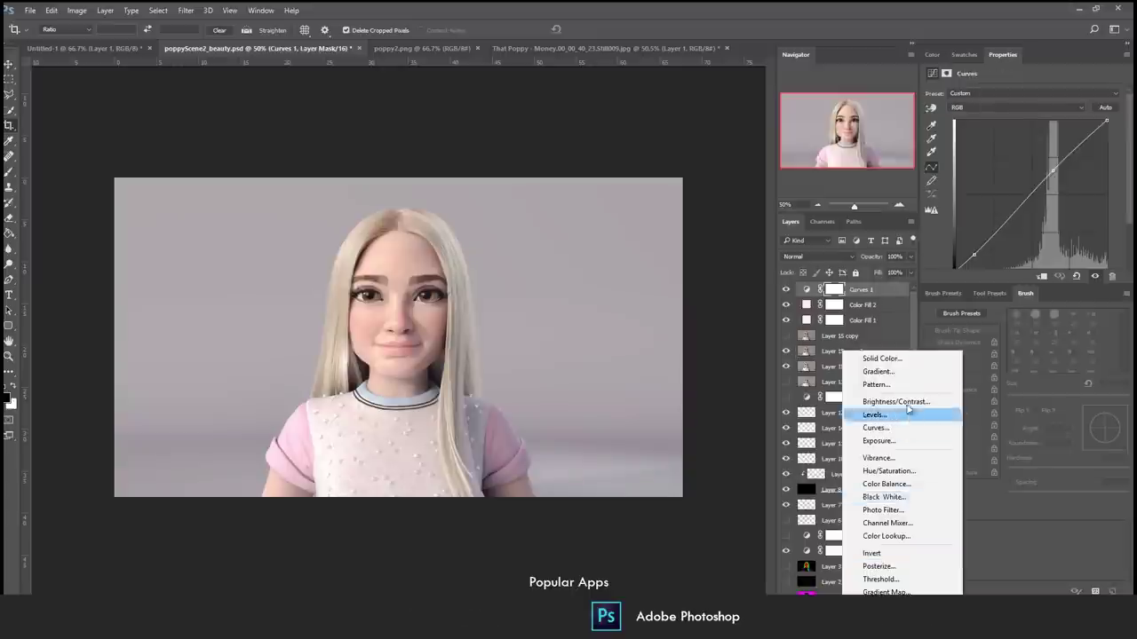
{"action": "left_click", "coordinate": [895, 402]}
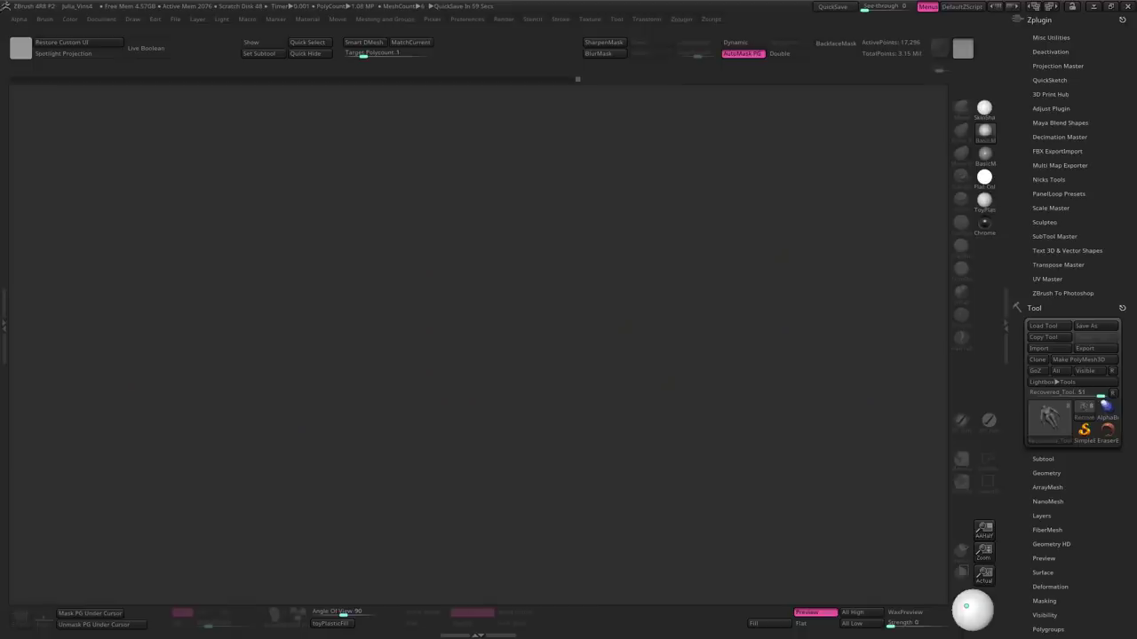